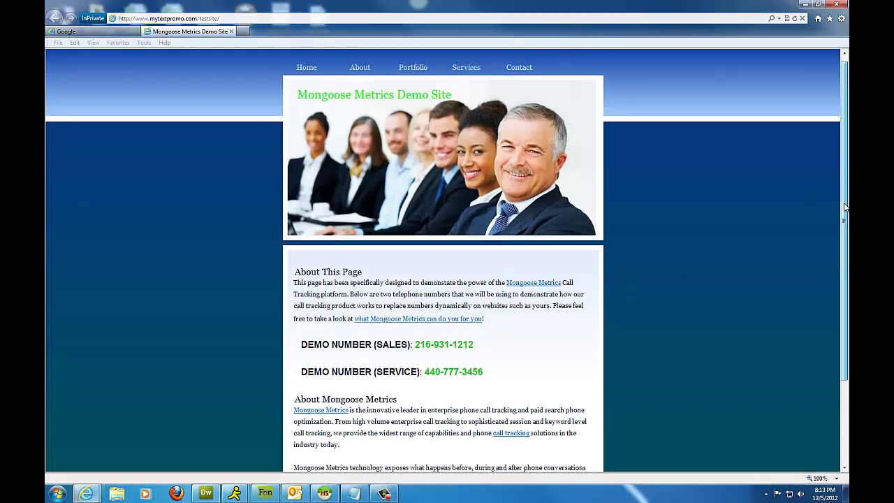
Load dashboard.mongoosemetrics.com in Internet Explorer's Google tab.
scroll(827, 293, "up", 3)
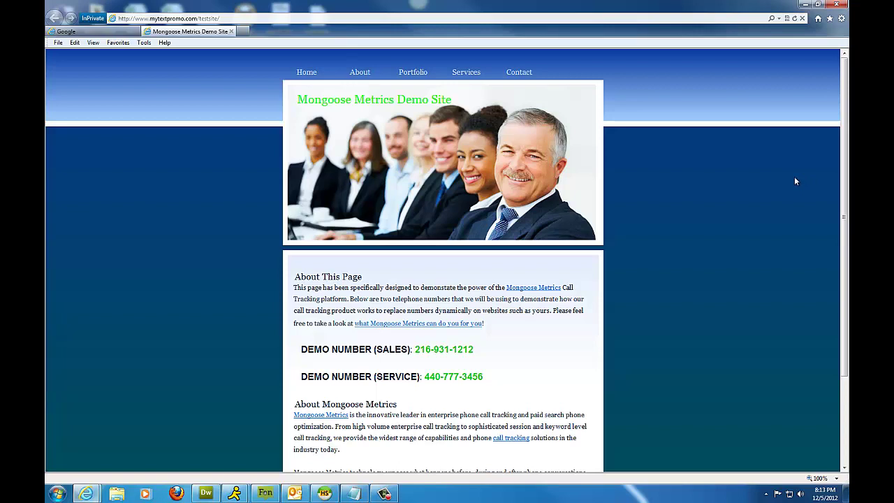
left_click(123, 33)
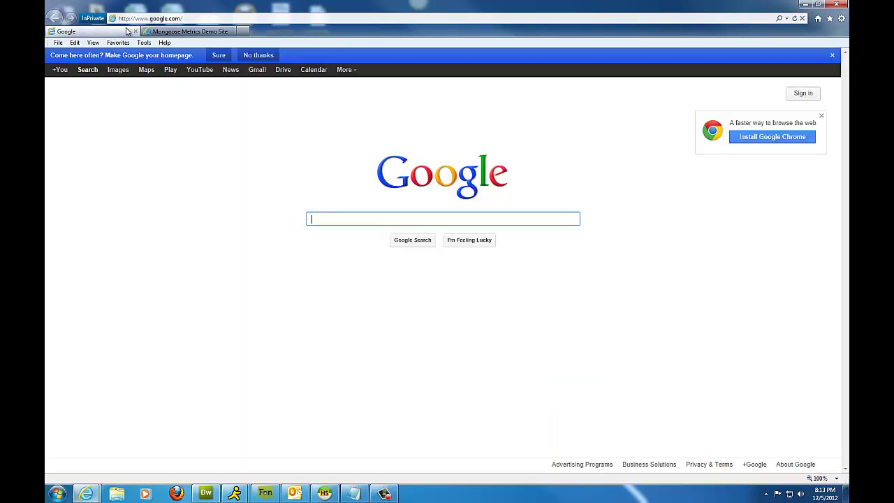
left_click(152, 19)
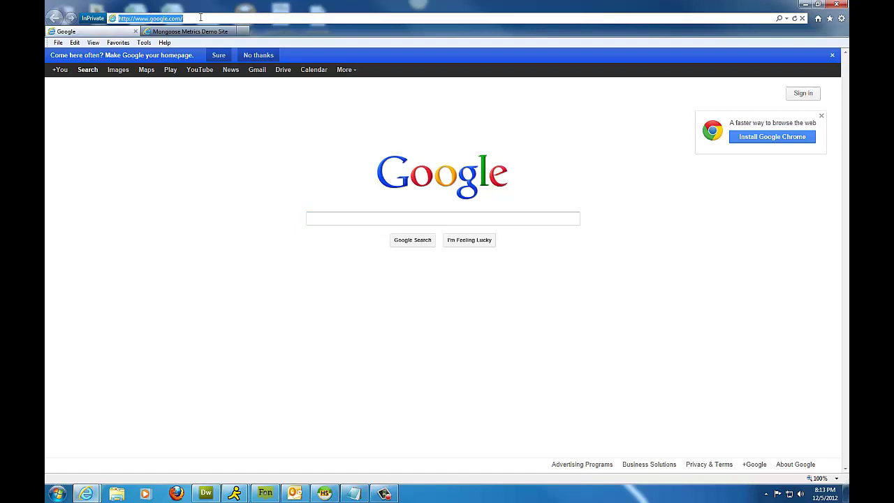
type("dashboa")
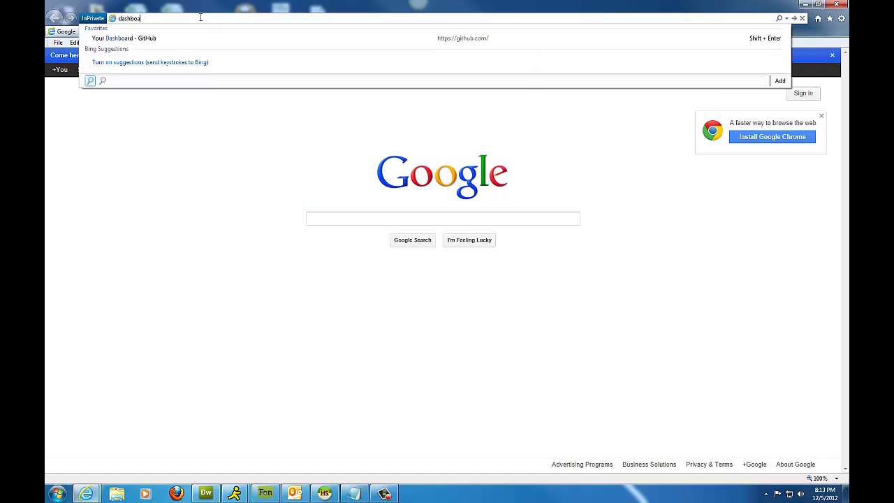
type("rd.mon")
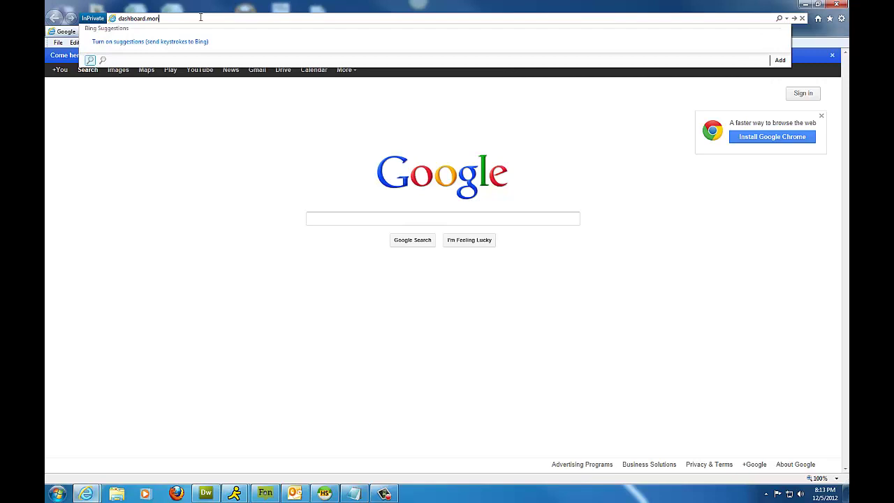
type("goosemetrics.com")
key("Return")
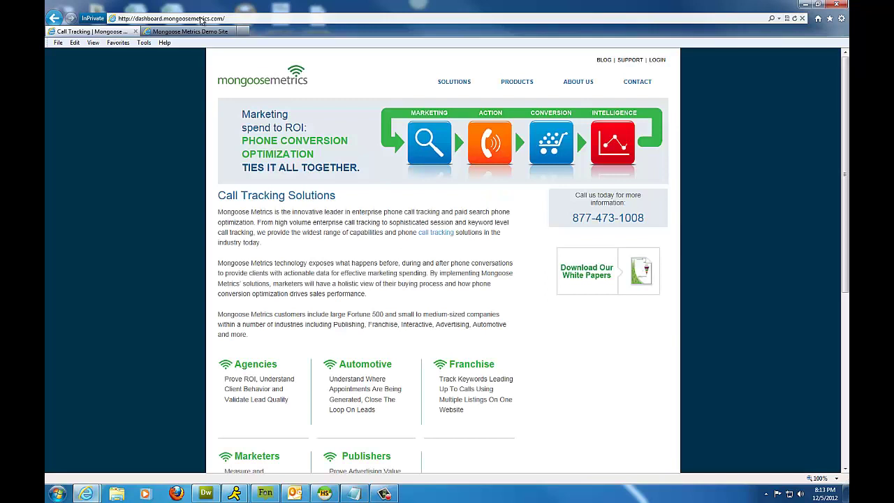
Log in through Client Login with the account e-mail and password.
left_click(659, 61)
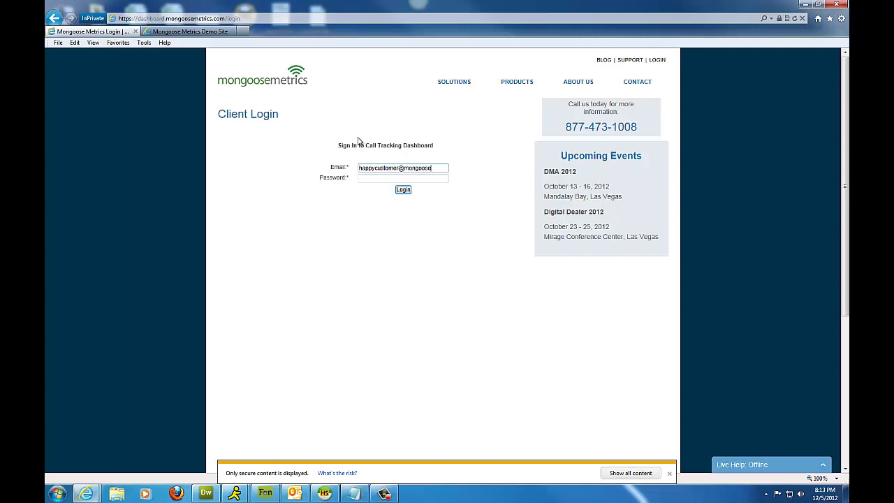
type("ics.com")
key("Tab")
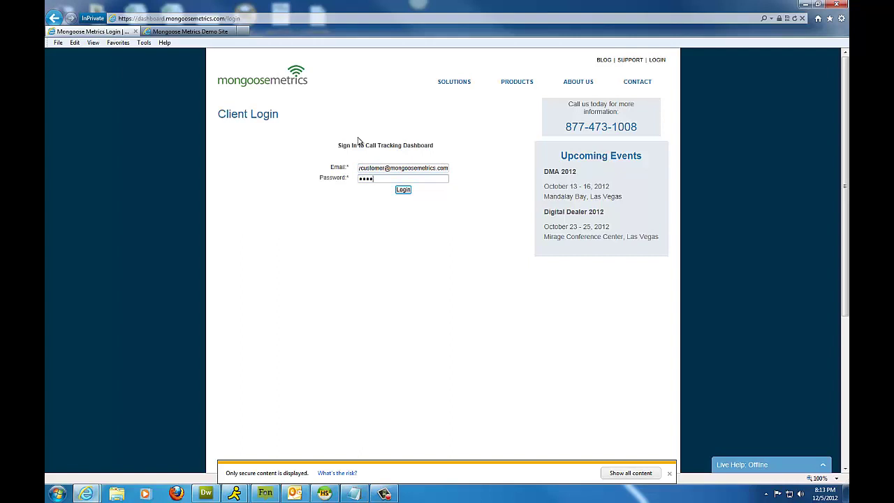
key("Return")
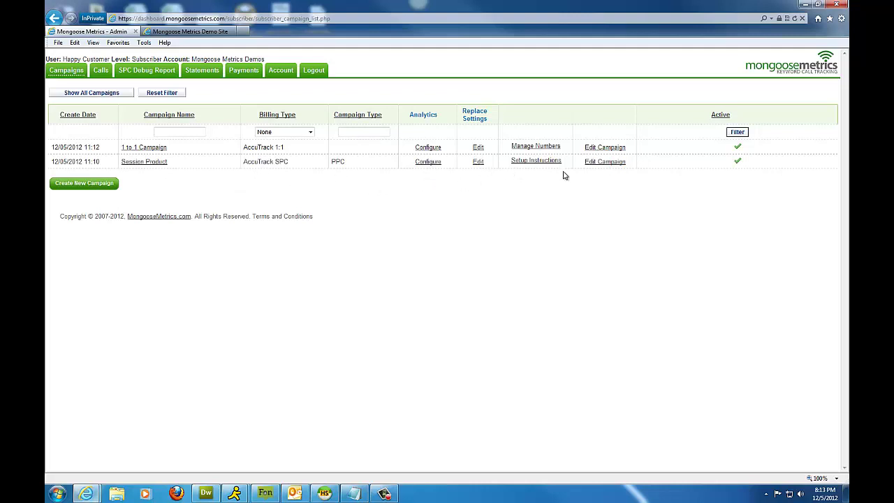
Open Session Product's update page, edit the Description box and select the campaign code.
left_click(618, 163)
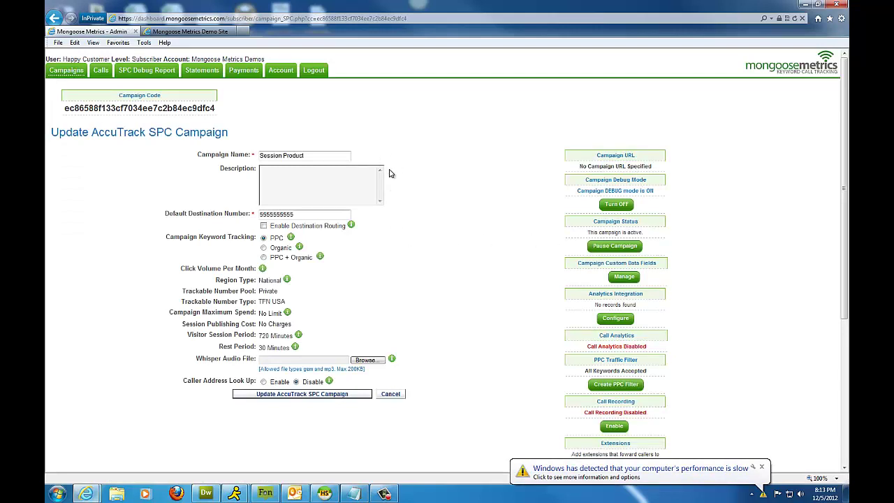
left_click(361, 183)
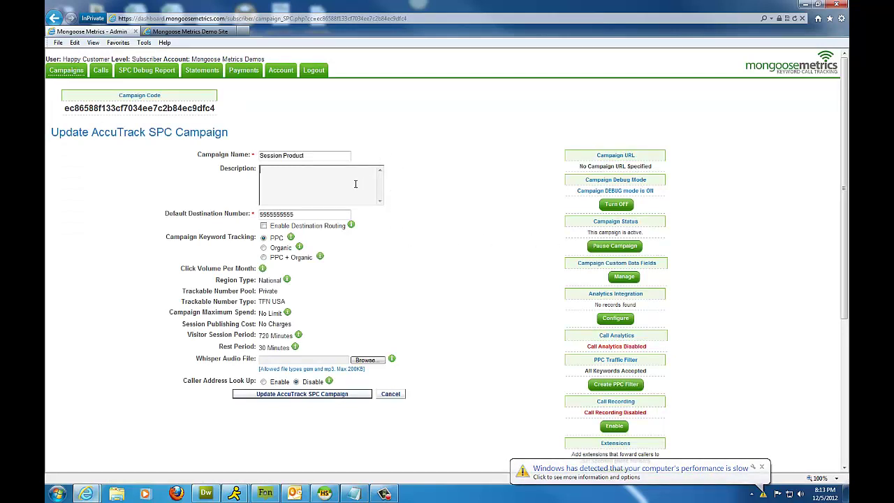
type("Descripti")
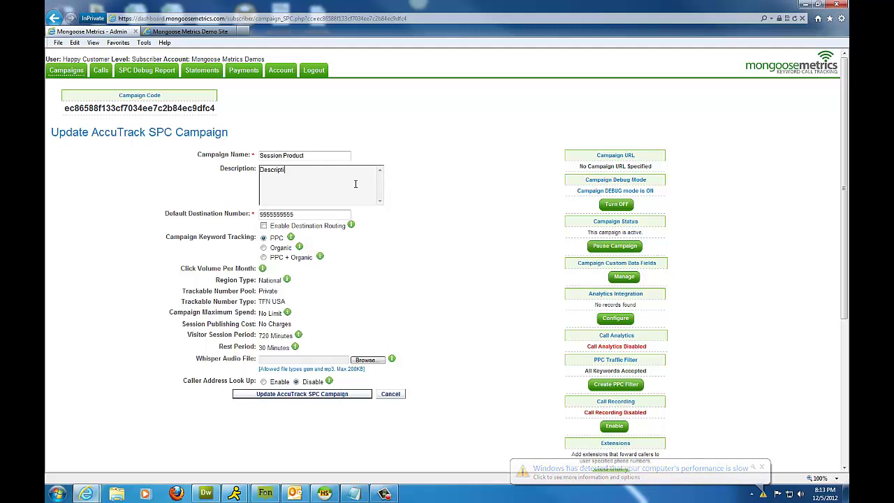
type("on goes he")
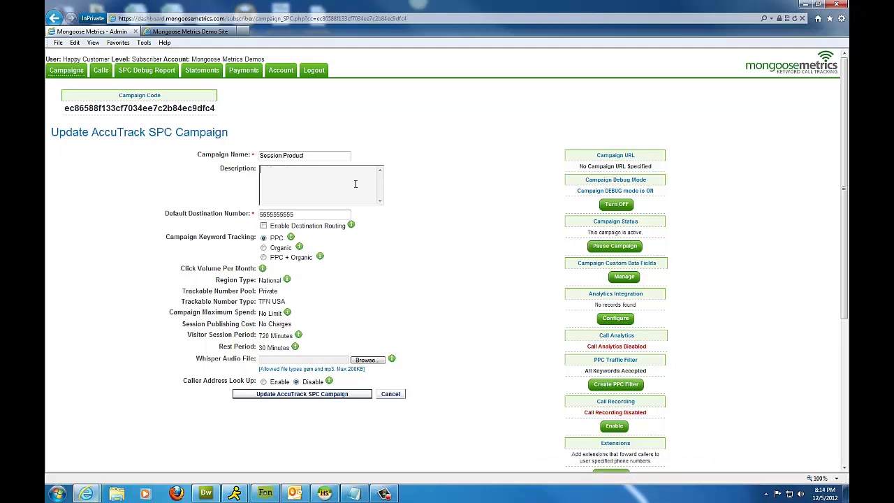
double_click(220, 111)
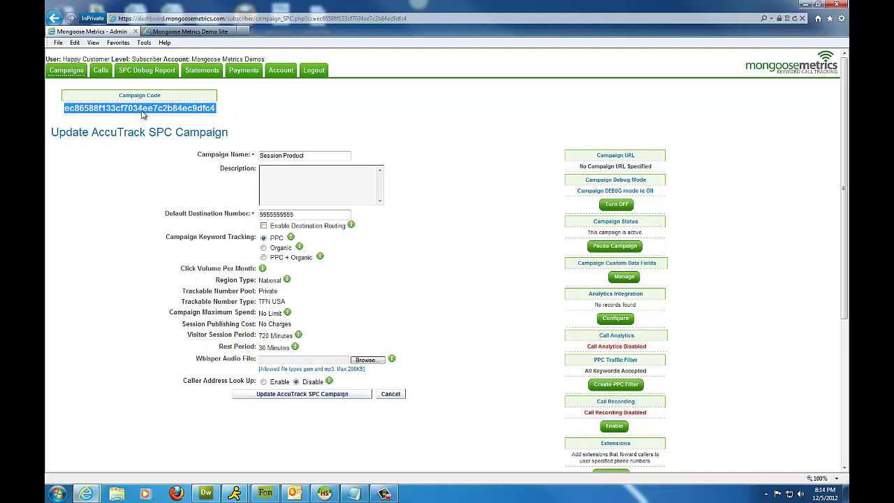
left_click(256, 124)
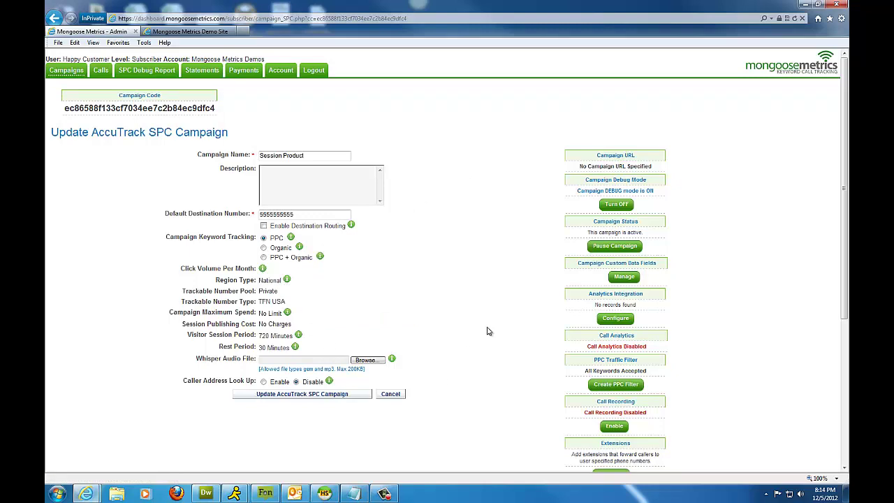
Enable Call Recording for Session Product after ticking I Agree on the service agreement.
scroll(685, 162, "down", 1)
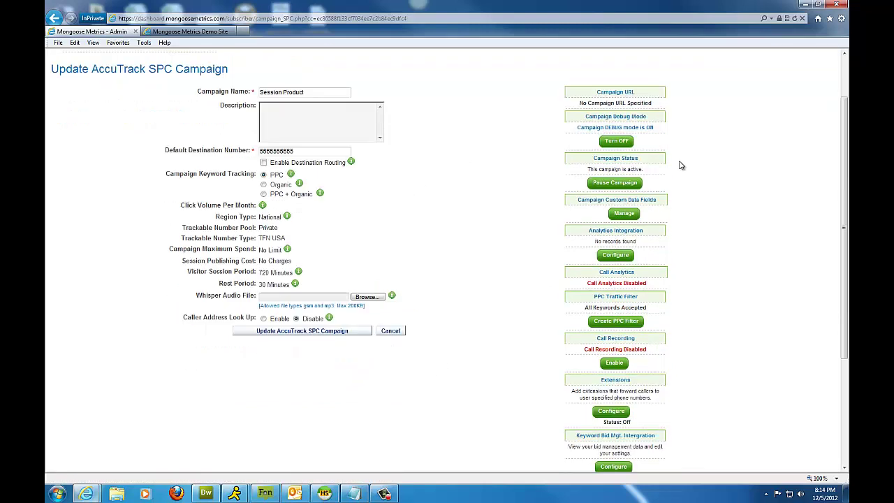
scroll(681, 169, "down", 2)
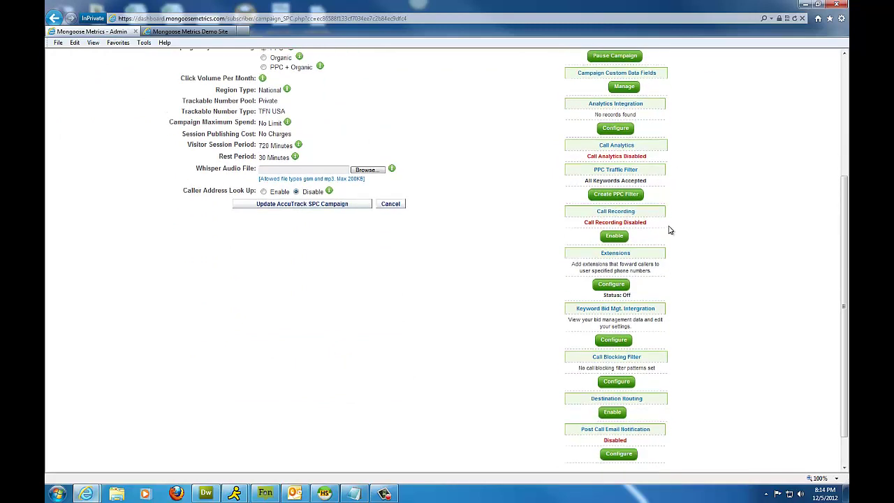
left_click_drag(648, 213, 595, 211)
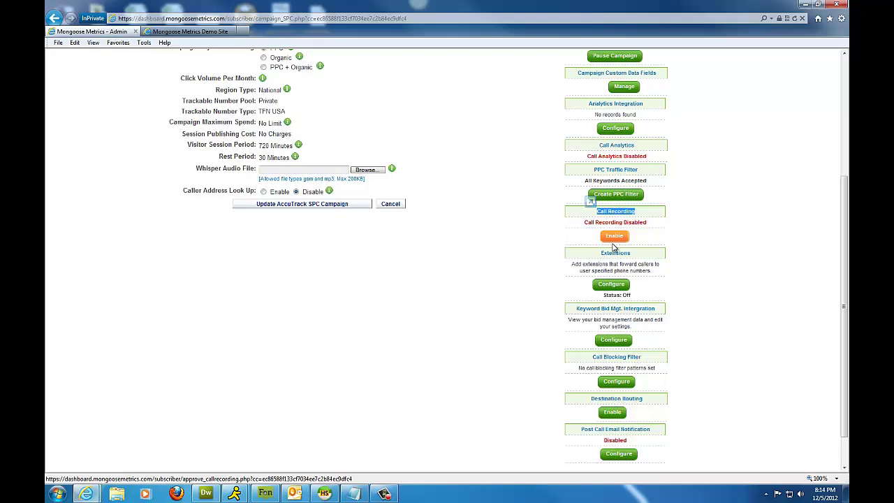
left_click(614, 238)
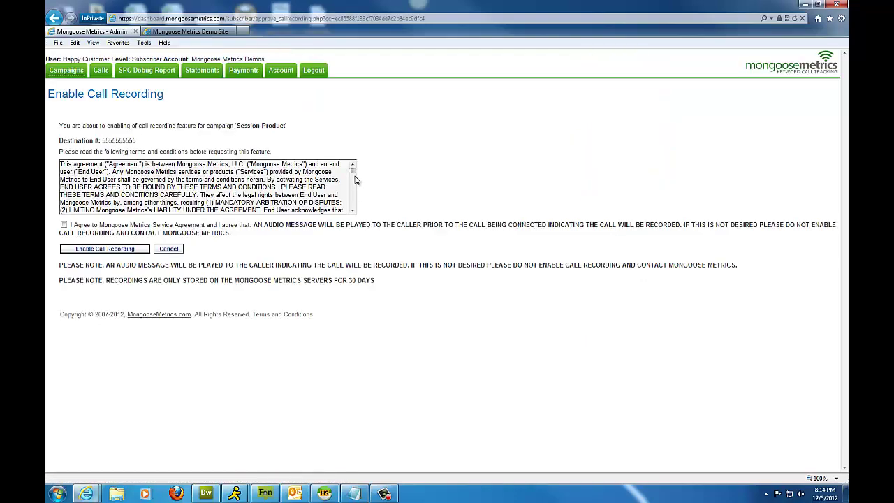
left_click_drag(352, 170, 354, 208)
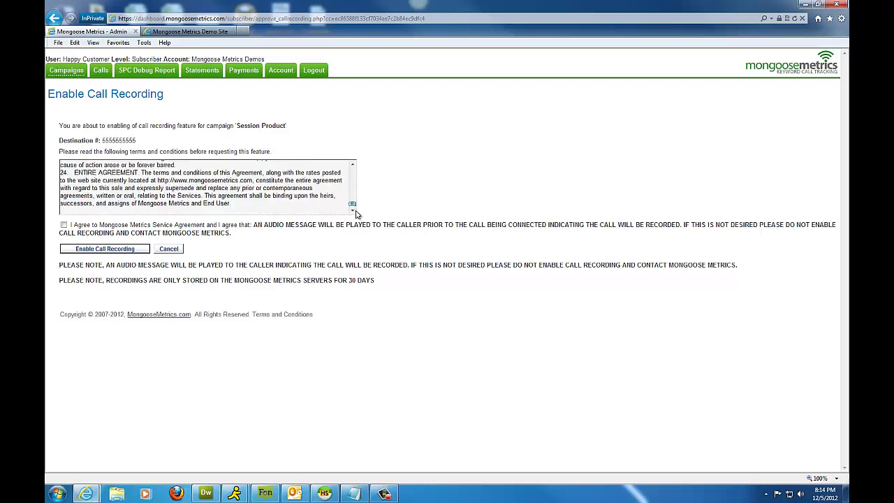
left_click(64, 224)
left_click(92, 250)
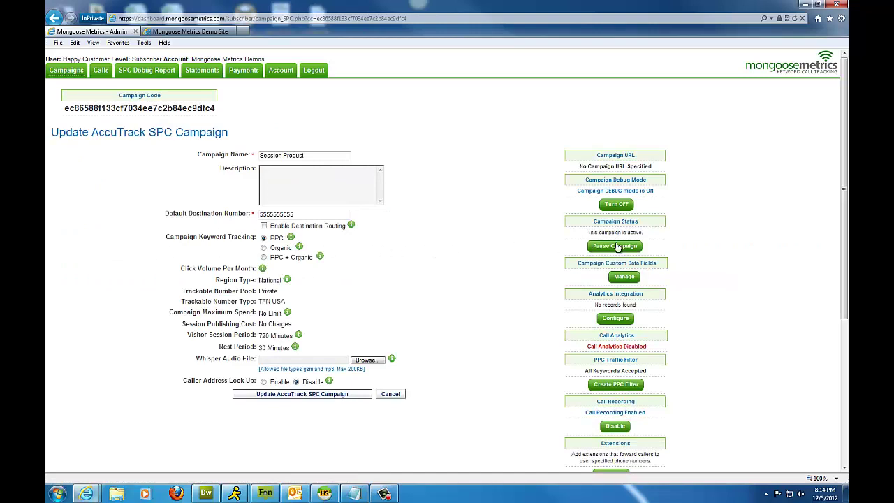
left_click(689, 254)
scroll(688, 254, "down", 5)
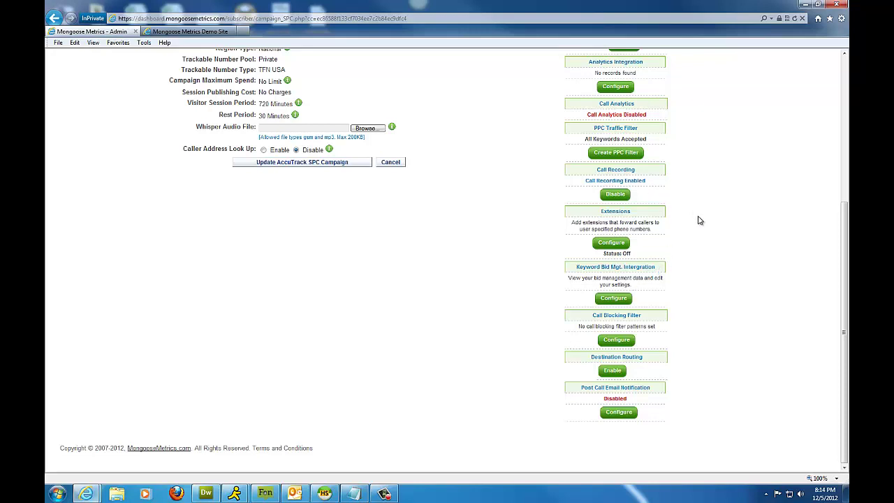
Enable post-call e-mail notifications to the account e-mail with subject 'Tracking Call'.
left_click(634, 416)
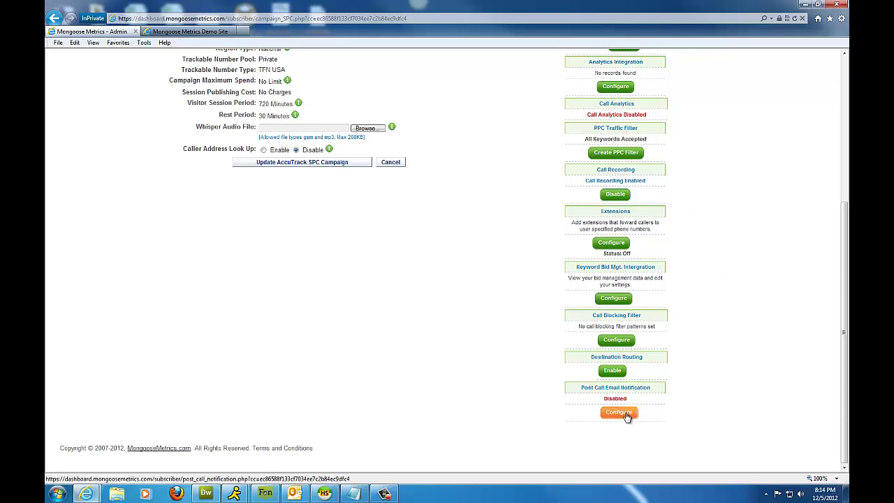
left_click_drag(296, 137, 207, 136)
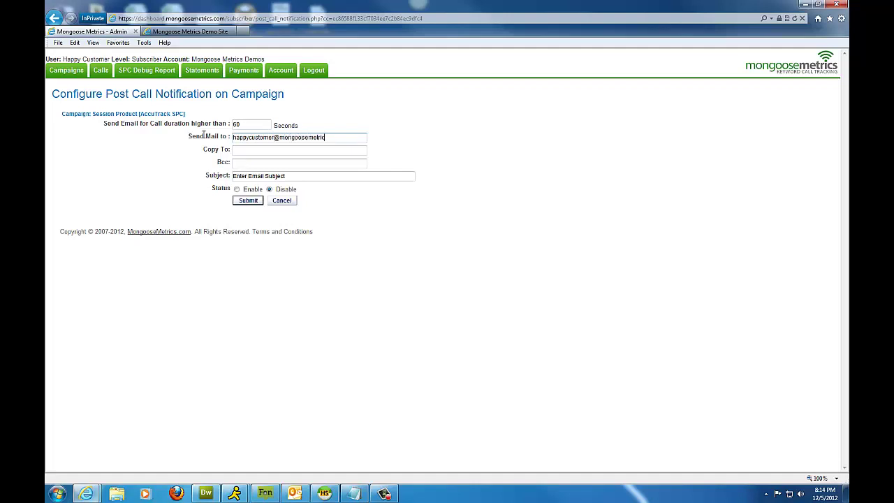
key("Tab")
key("Tab")
key("Tab")
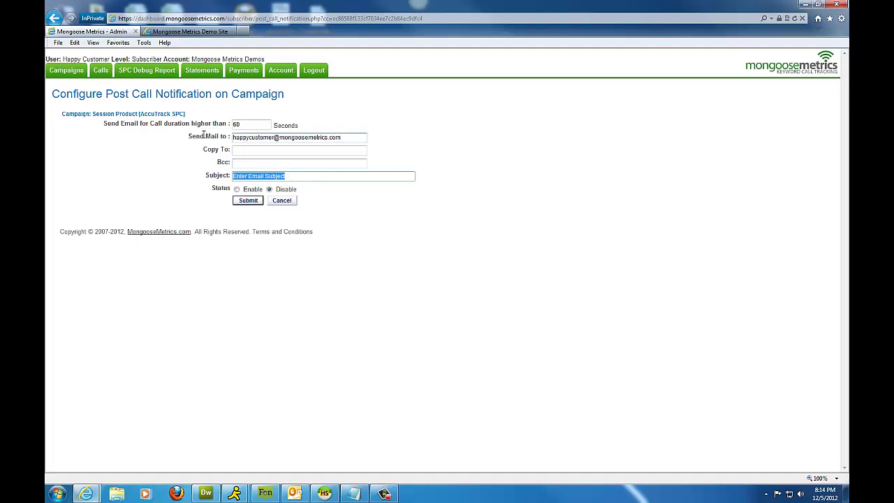
type("Tracking Call")
left_click(237, 189)
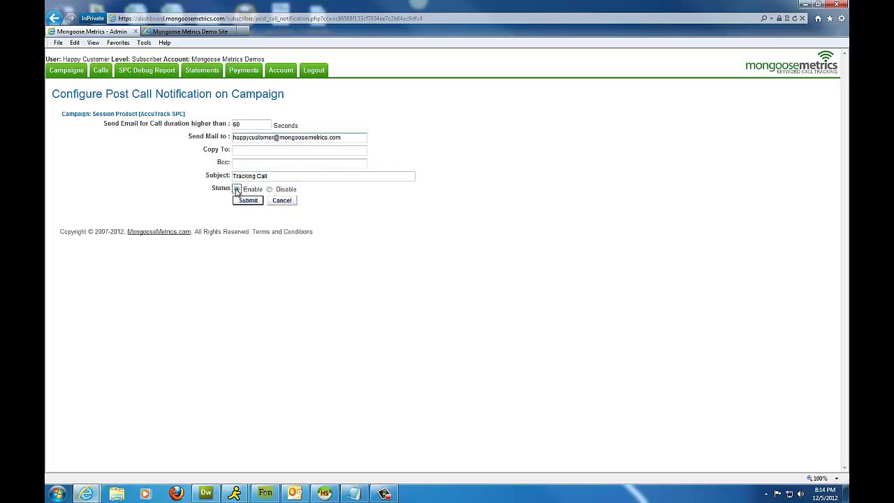
left_click(246, 201)
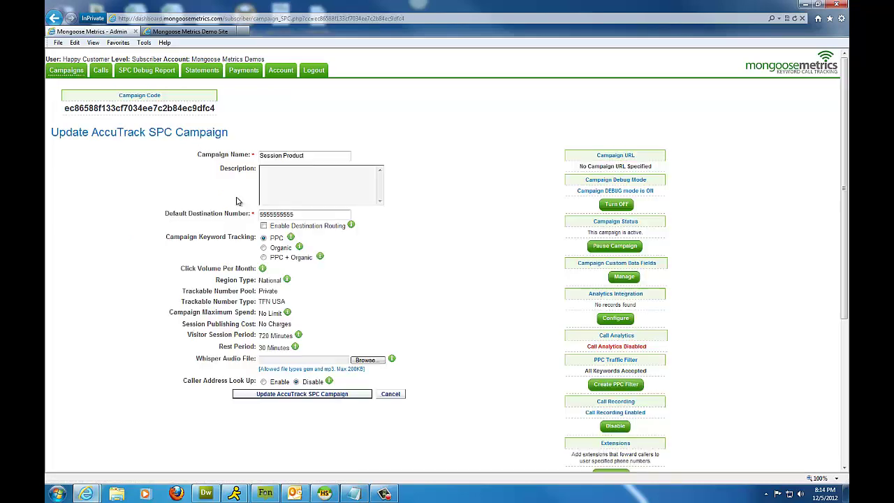
Set the default destination number to the business number, choose PPC + Organic, and save.
scroll(521, 315, "down", 5)
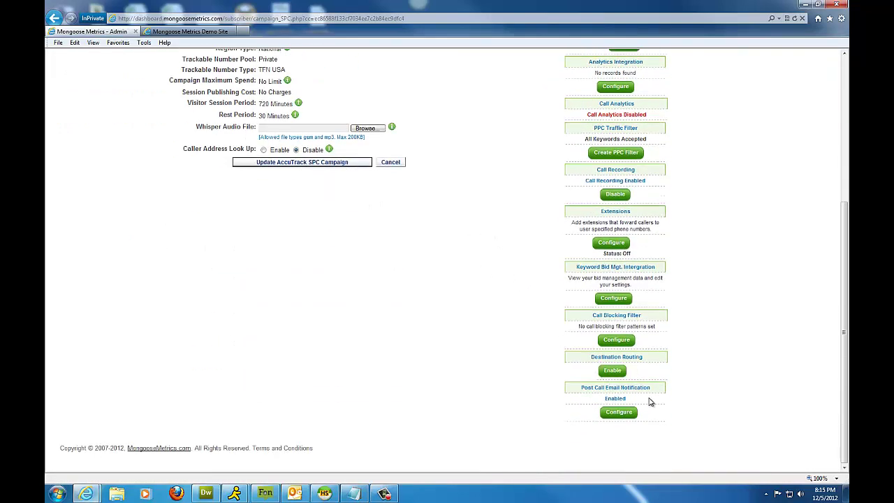
left_click_drag(651, 401, 584, 393)
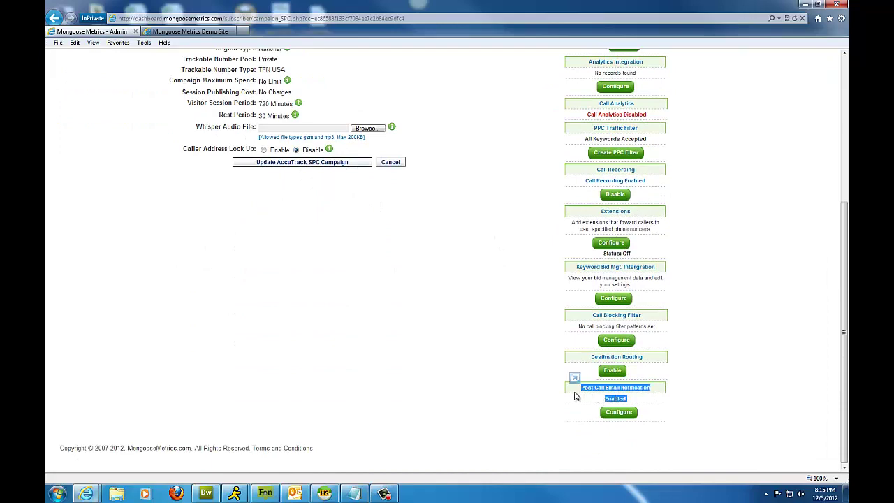
left_click(491, 362)
scroll(491, 362, "up", 5)
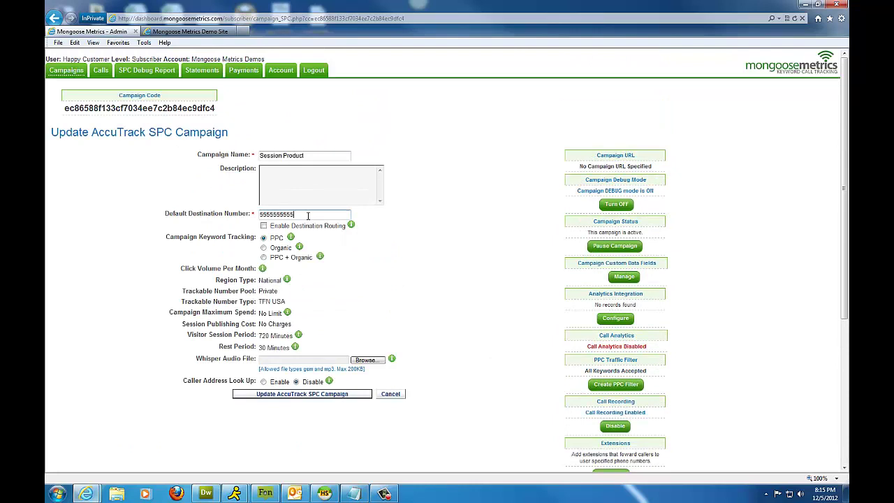
left_click_drag(307, 215, 259, 217)
left_click(264, 258)
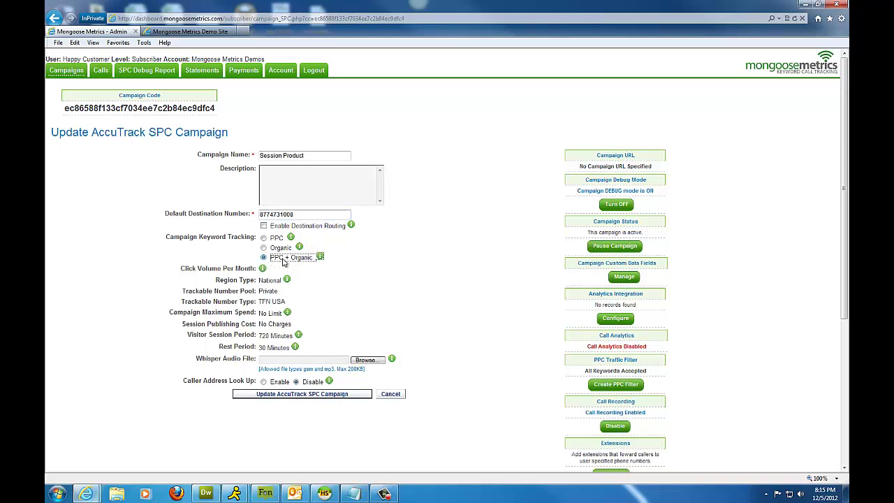
left_click(328, 272)
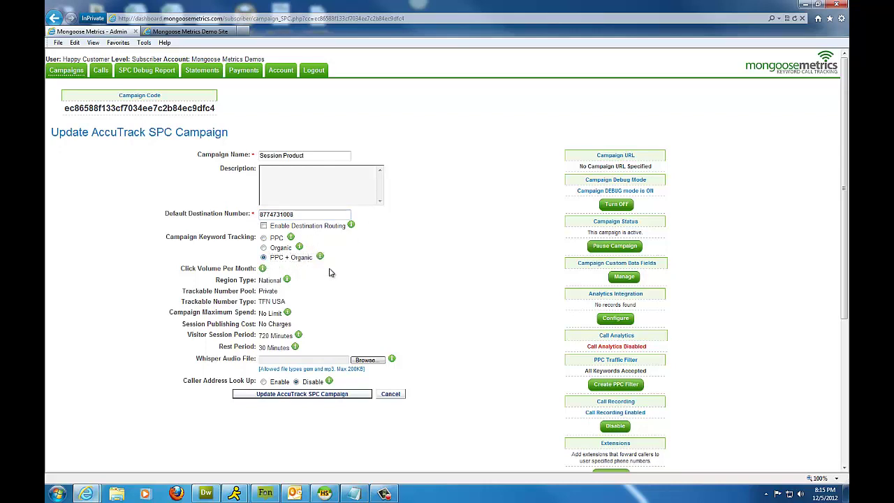
left_click(335, 394)
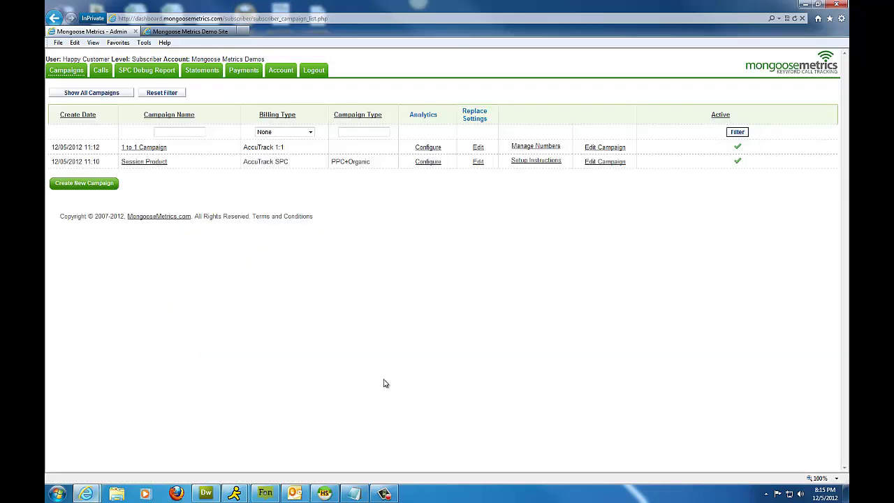
Copy the full tracking code block from Session Product's Setup Instructions page.
left_click(534, 161)
left_click_drag(310, 105, 133, 107)
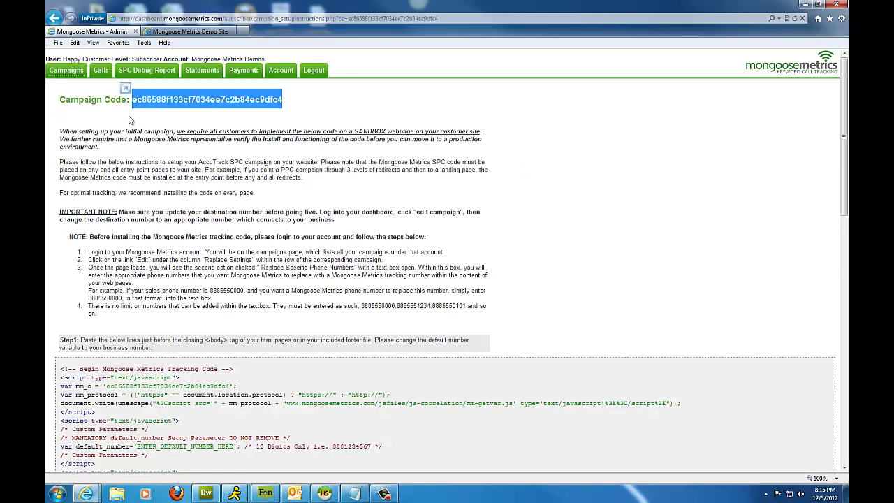
left_click(655, 152)
scroll(657, 162, "down", 3)
scroll(655, 166, "down", 2)
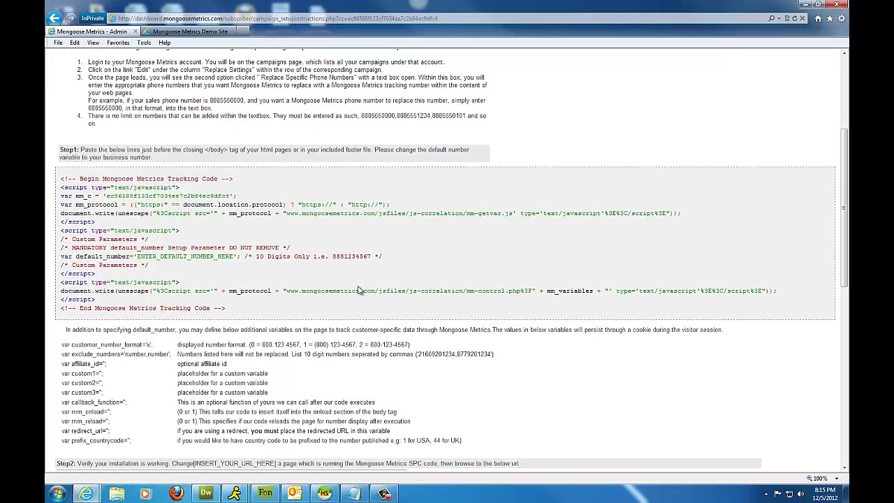
left_click_drag(228, 310, 67, 180)
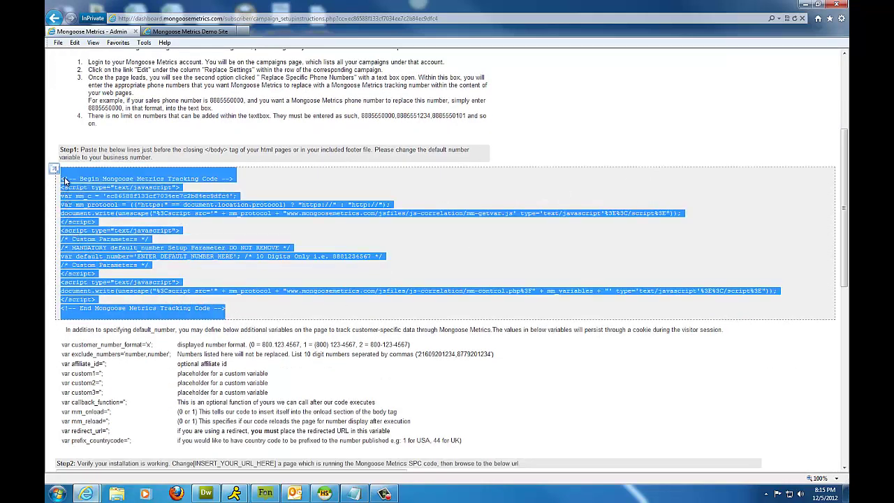
right_click(106, 178)
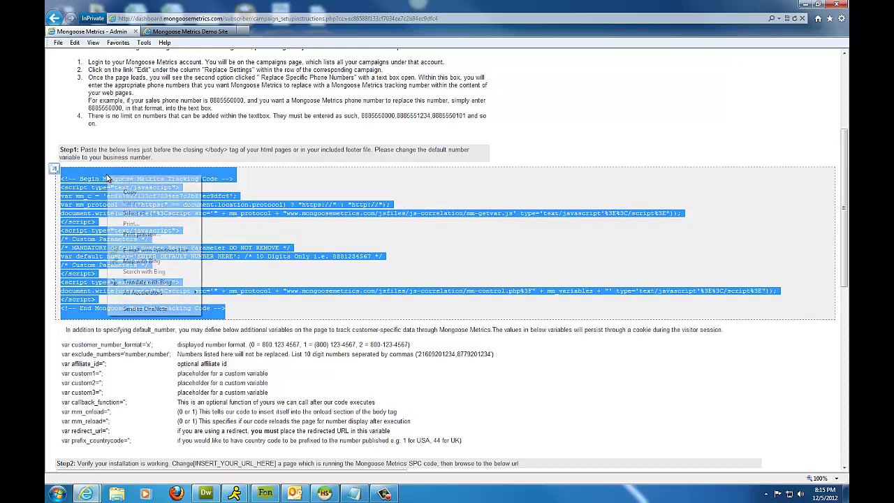
left_click(129, 193)
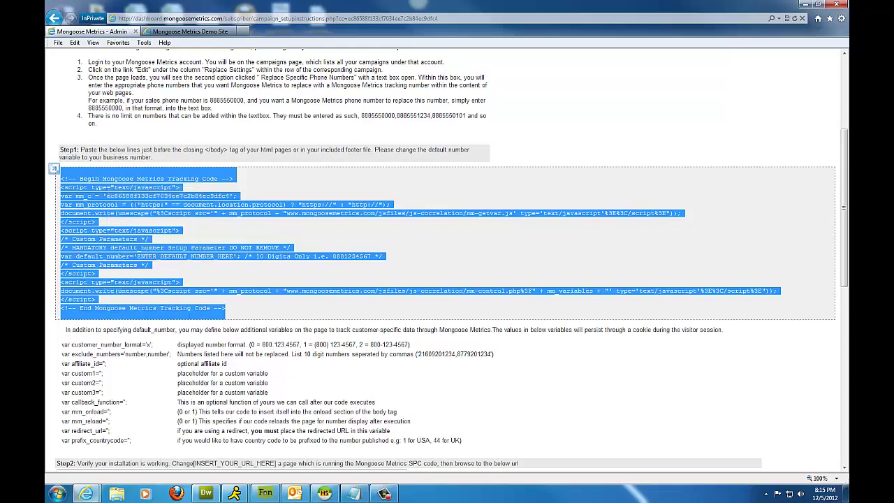
Paste the tracking code into Notepad and replace ENTER_DEFAULT_NUMBER_HERE with the demo sales number.
key("alt+Tab")
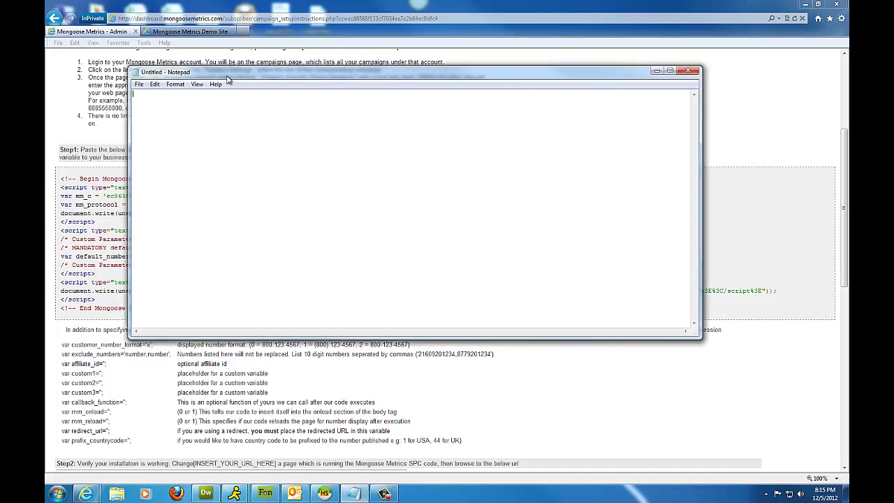
right_click(213, 119)
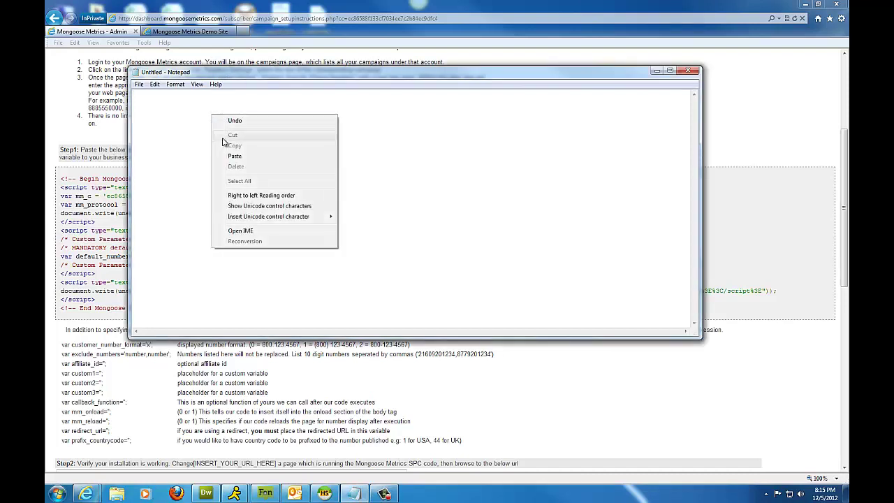
left_click(231, 156)
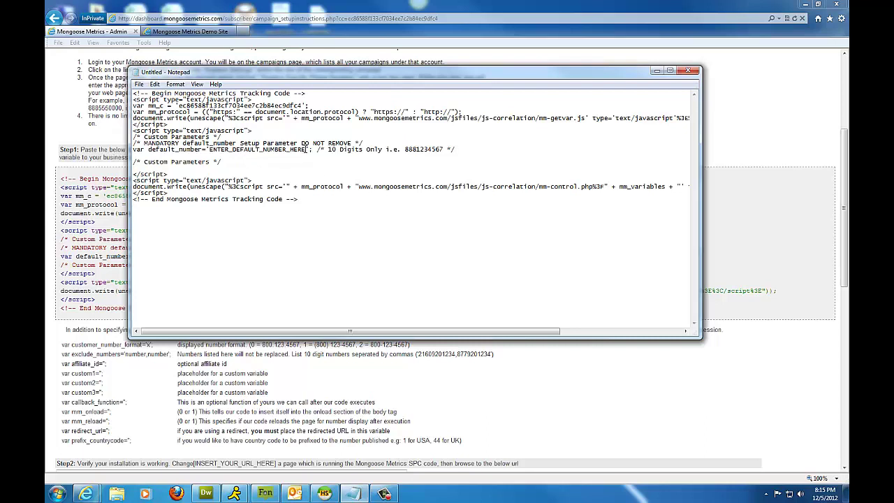
left_click_drag(308, 149, 209, 150)
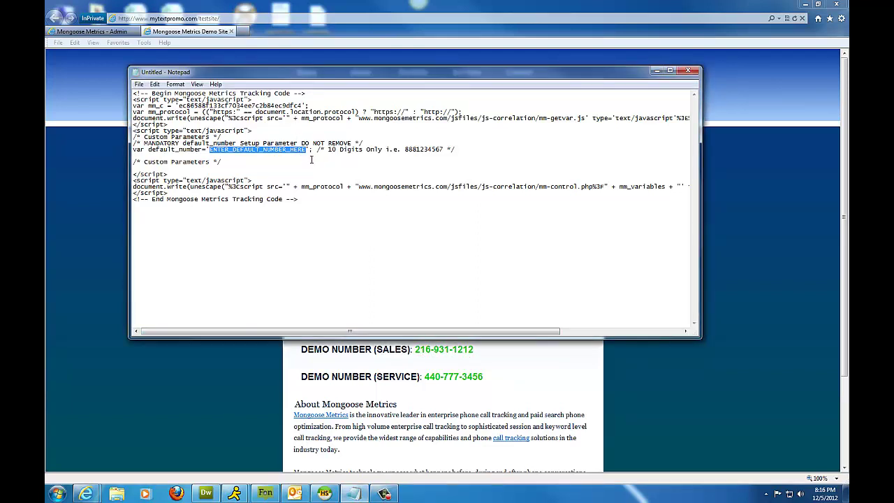
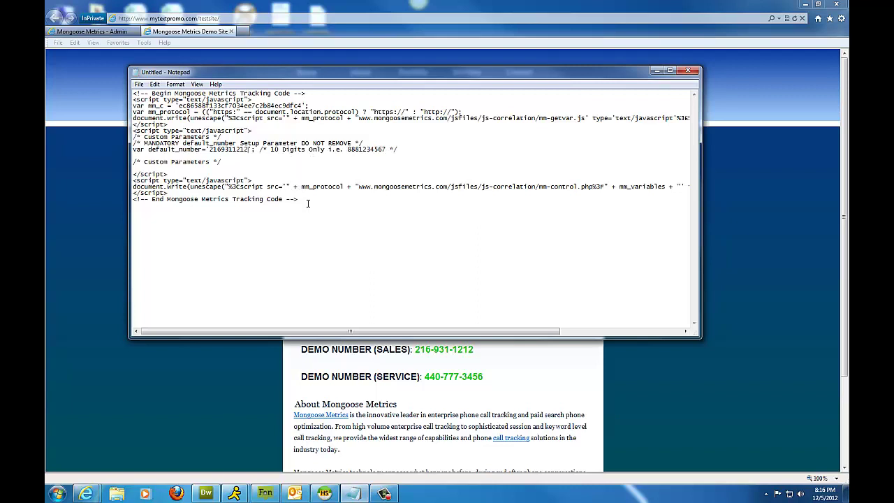
Copy the whole edited tracking code from Notepad.
left_click_drag(305, 200, 127, 87)
right_click(164, 94)
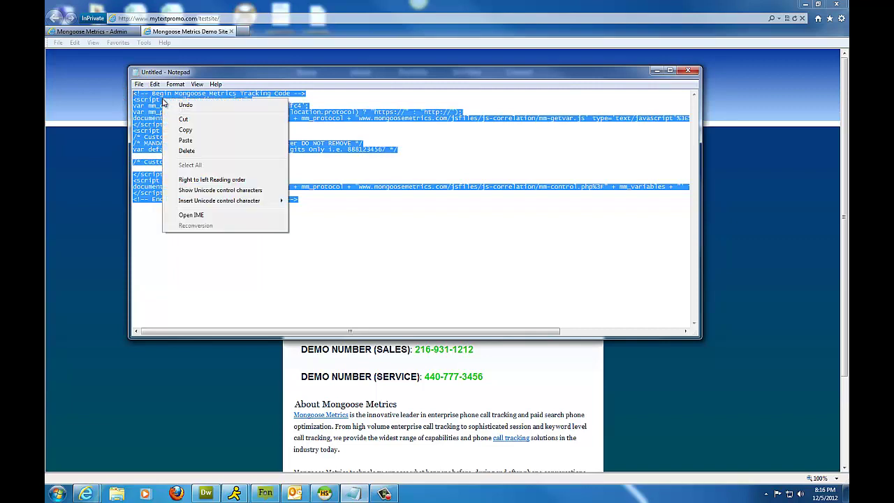
left_click(180, 131)
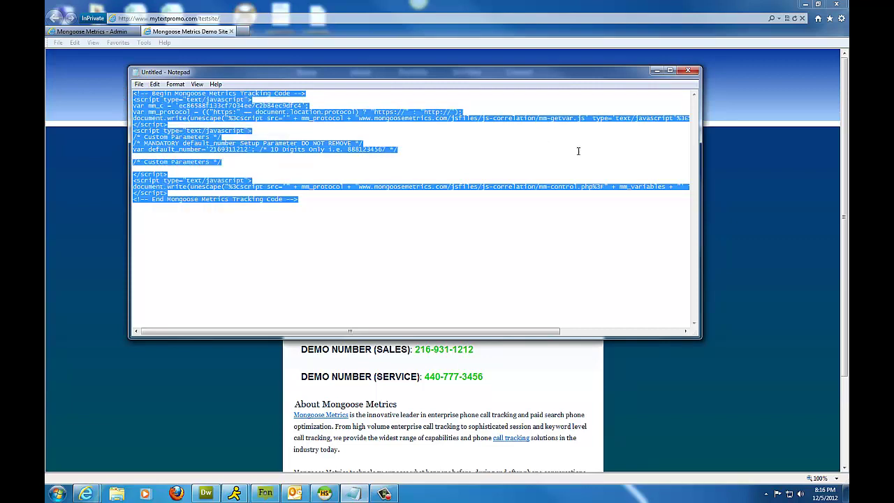
Paste the edited tracking code on a new line just above </body> in index.html.
key("alt+Tab")
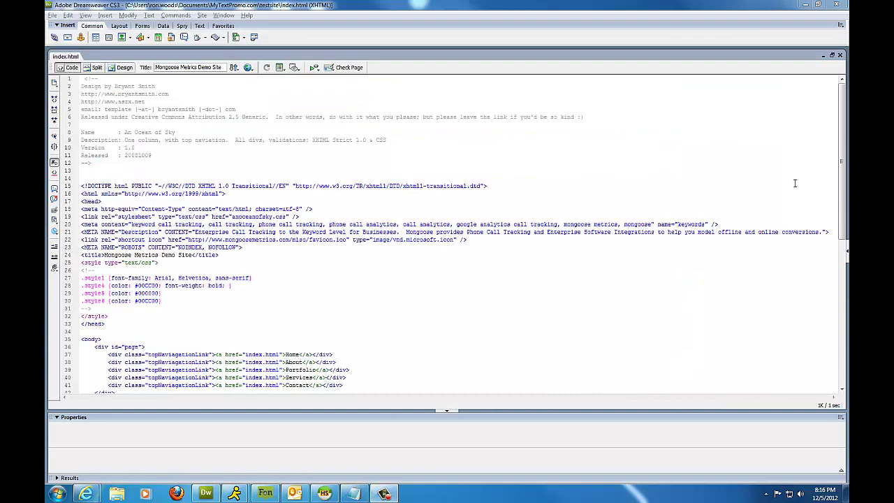
left_click_drag(838, 180, 843, 337)
left_click(106, 367)
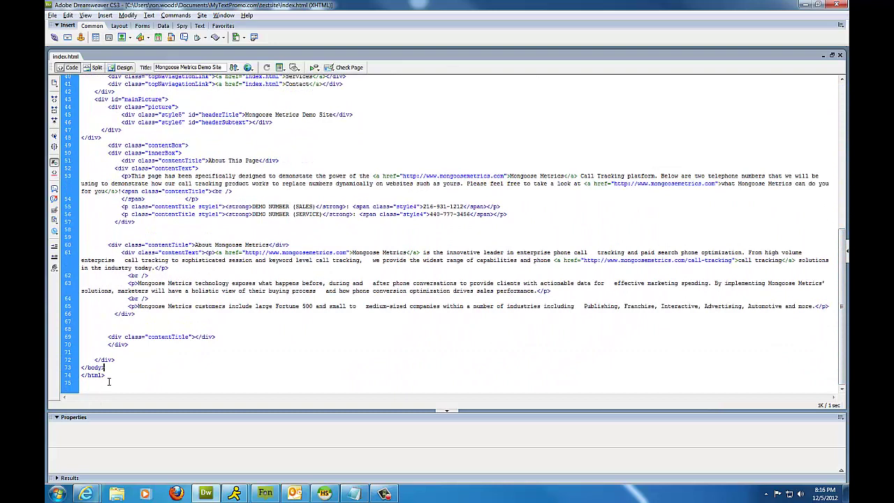
left_click_drag(105, 368, 86, 368)
left_click(117, 360)
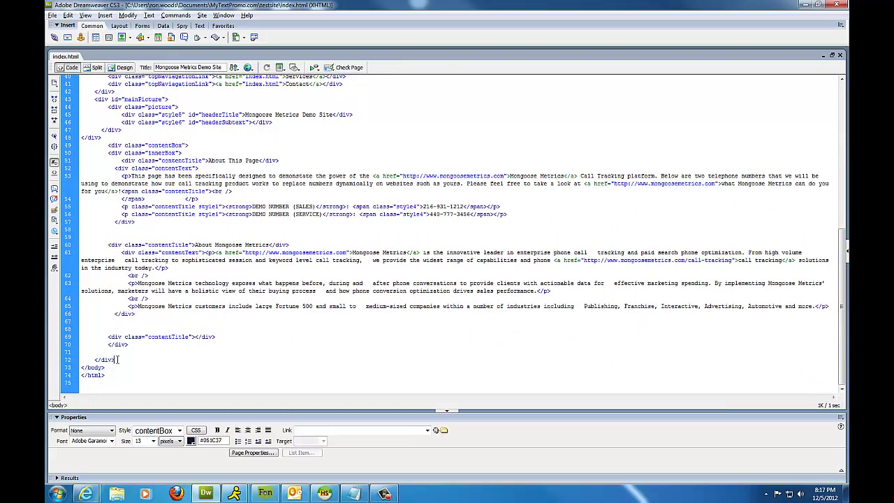
key("Return")
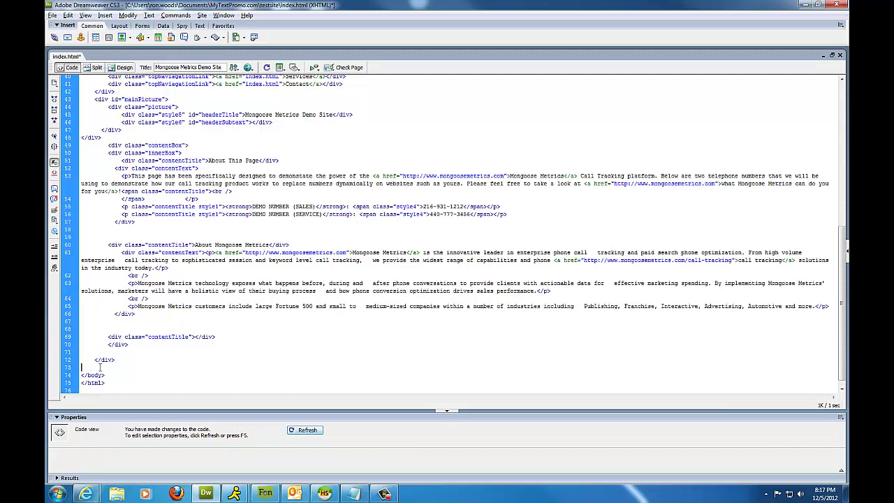
right_click(89, 371)
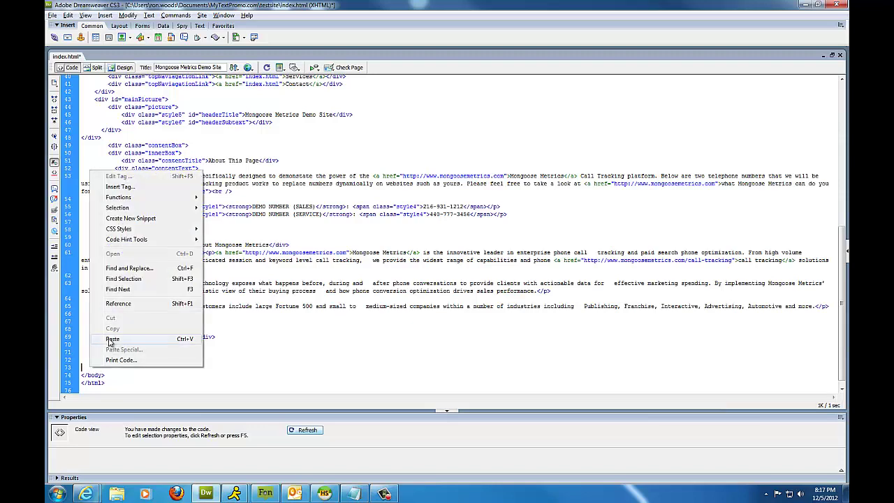
left_click(111, 339)
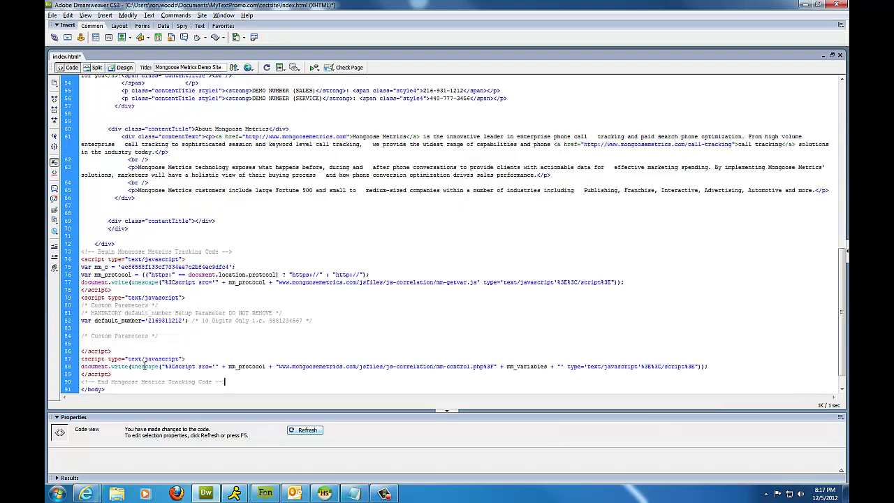
left_click_drag(227, 382, 82, 251)
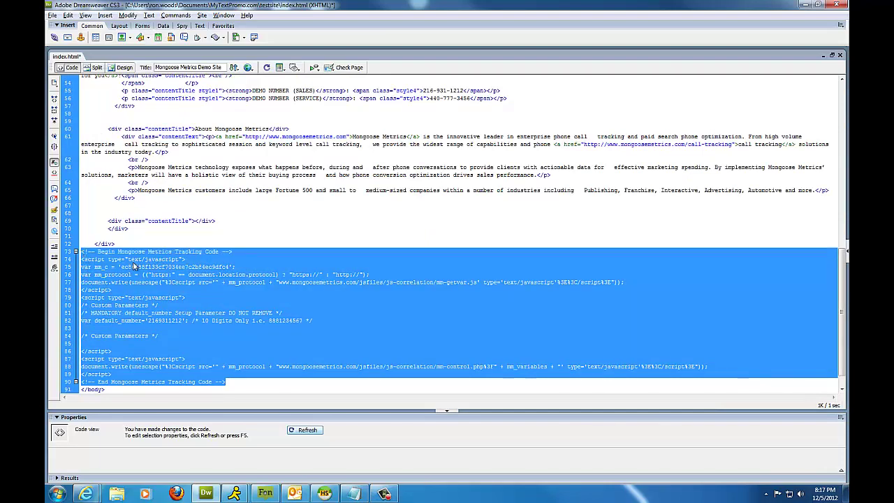
scroll(162, 288, "down", 1)
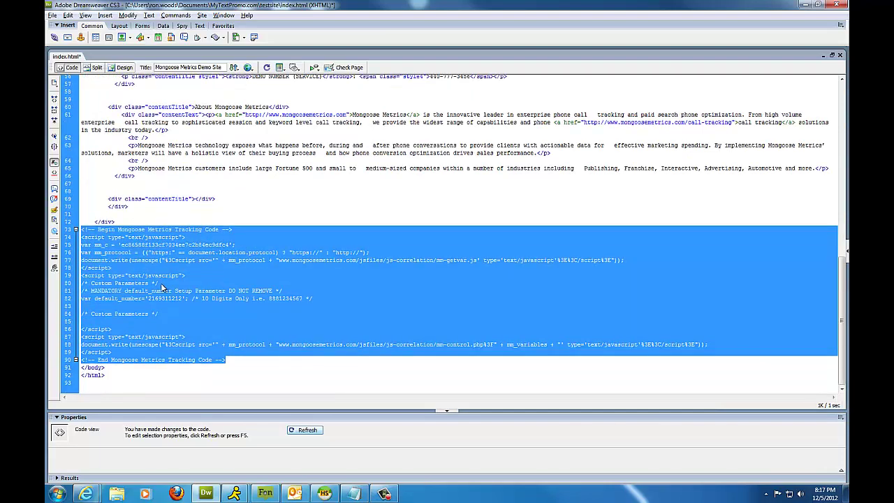
left_click(83, 368)
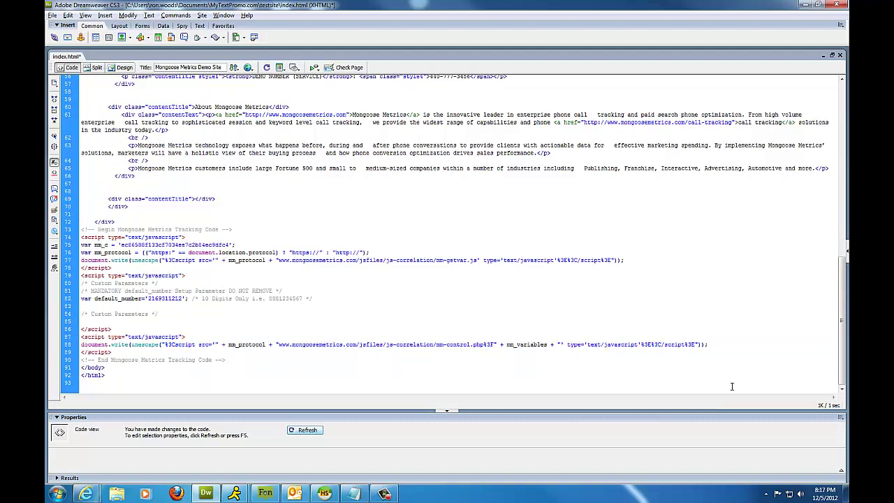
Submit Session Product's Replace Settings with the demo sales number under Replace Specific Phone Numbers.
key("alt+Tab")
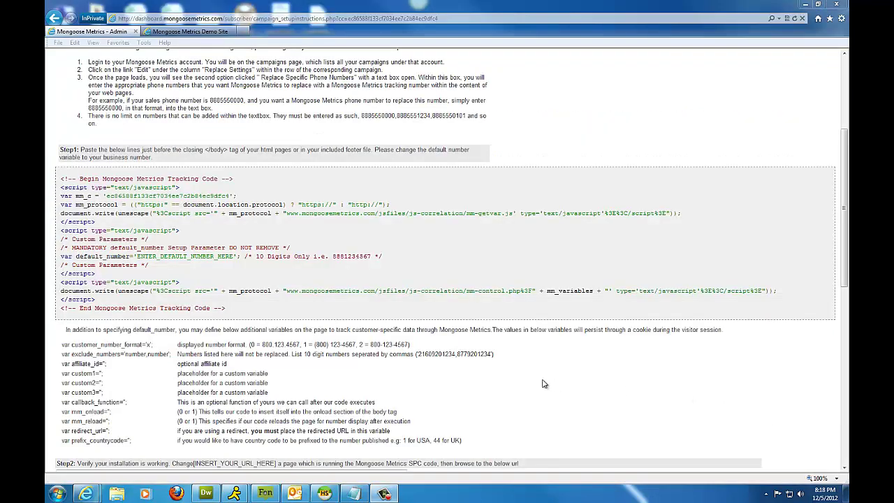
scroll(458, 365, "up", 5)
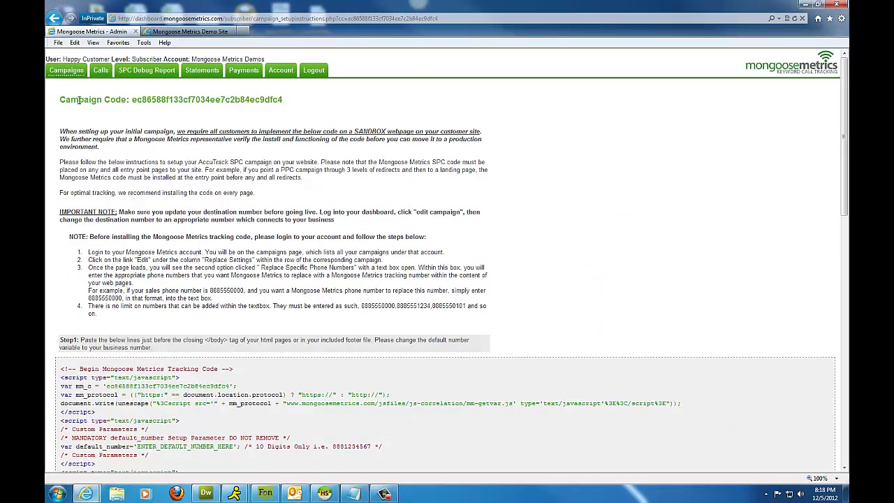
left_click(66, 71)
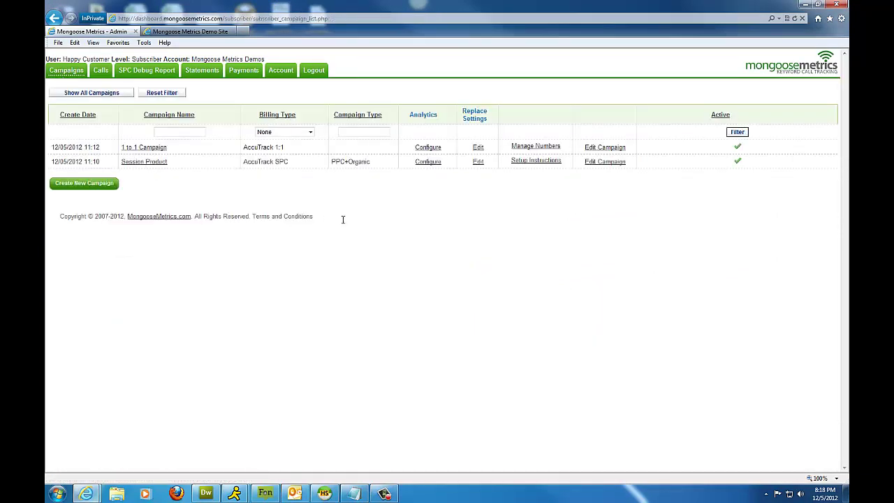
left_click(480, 165)
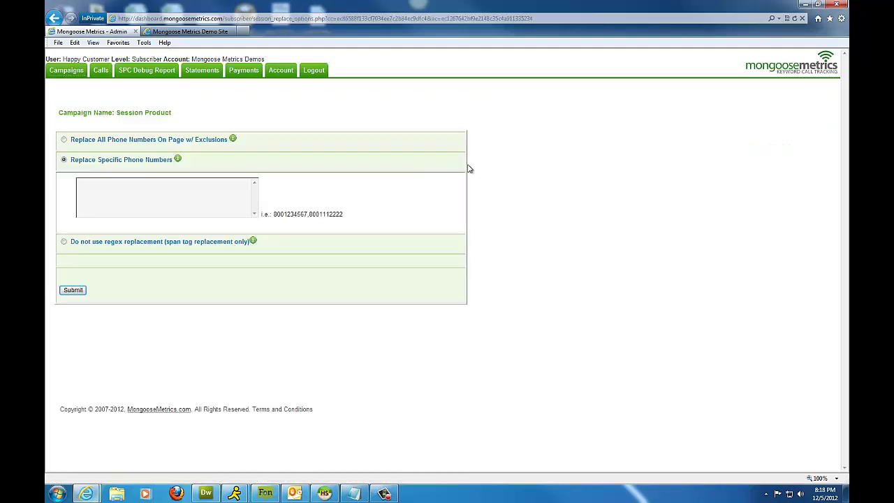
left_click(225, 197)
left_click_drag(69, 160, 175, 160)
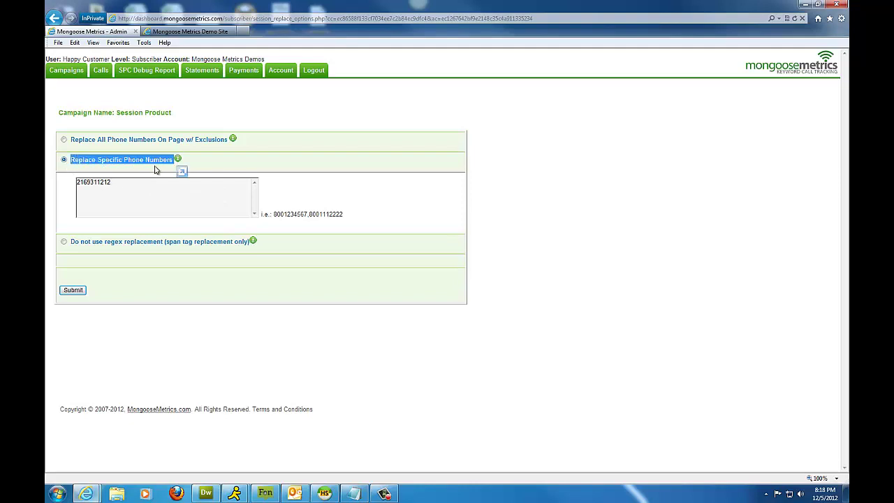
left_click(72, 292)
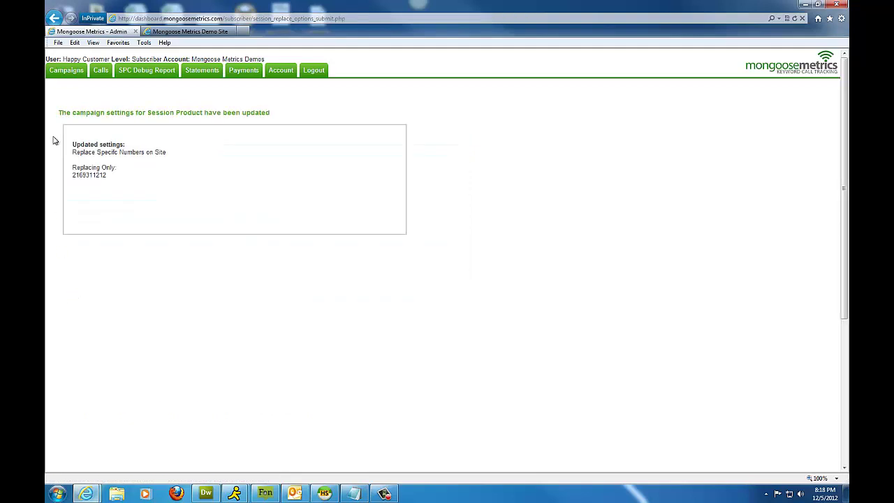
Go back to the campaign list and open the Session Product setup instructions at Step 2.
left_click(62, 76)
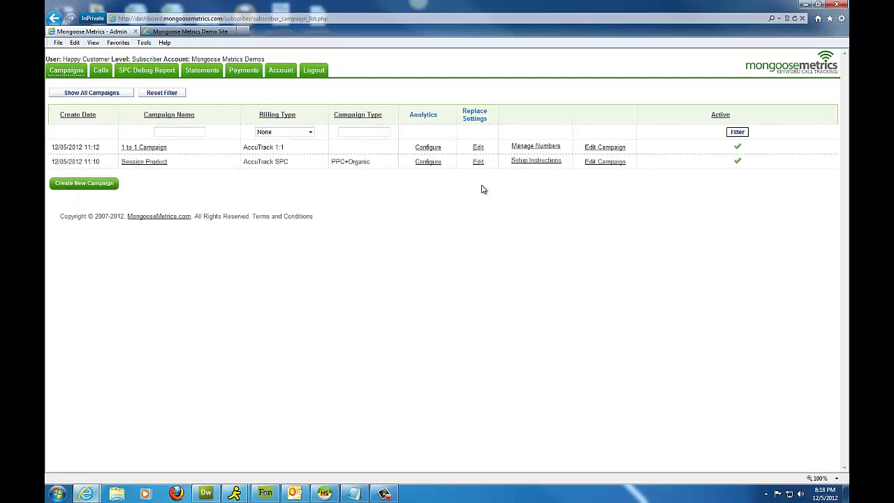
left_click(526, 162)
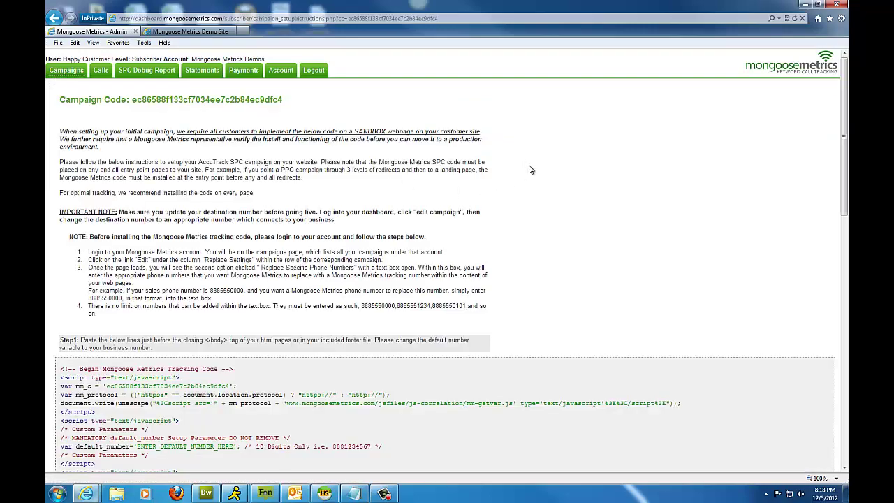
scroll(419, 199, "down", 3)
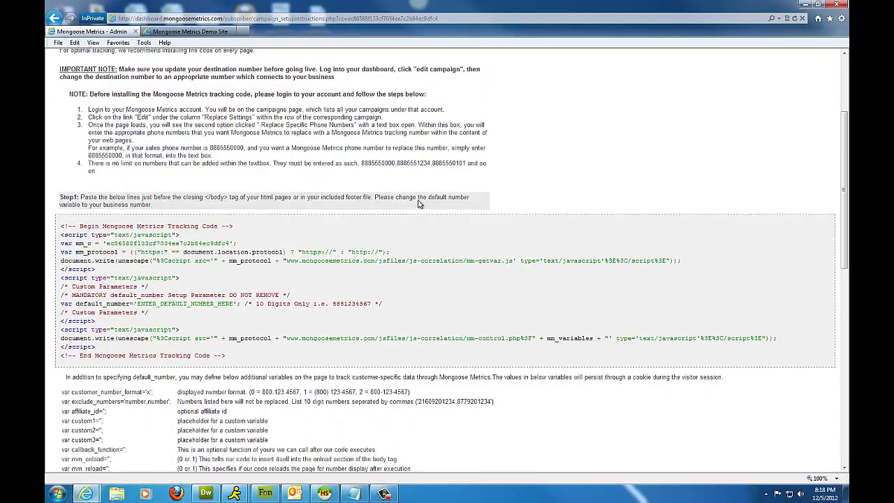
scroll(419, 203, "down", 5)
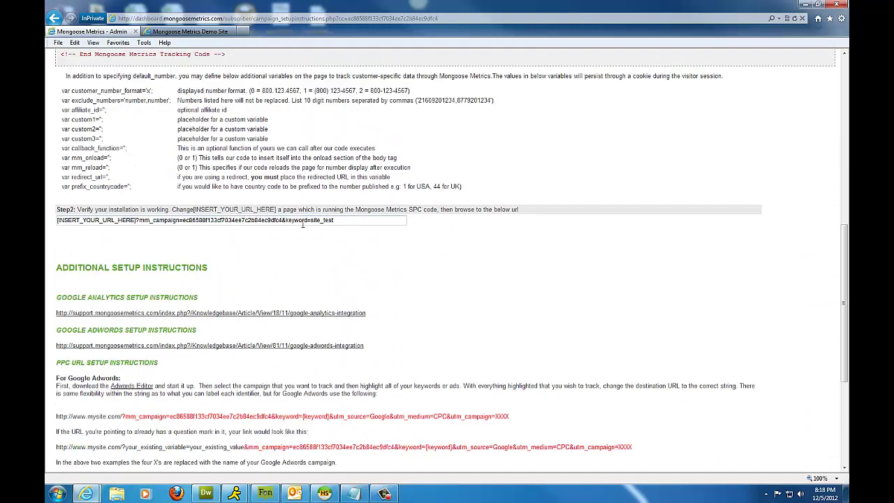
Copy the ?mm_campaign=…&keyword=site_test parameters from the Step 2 verification URL.
left_click_drag(57, 209, 169, 211)
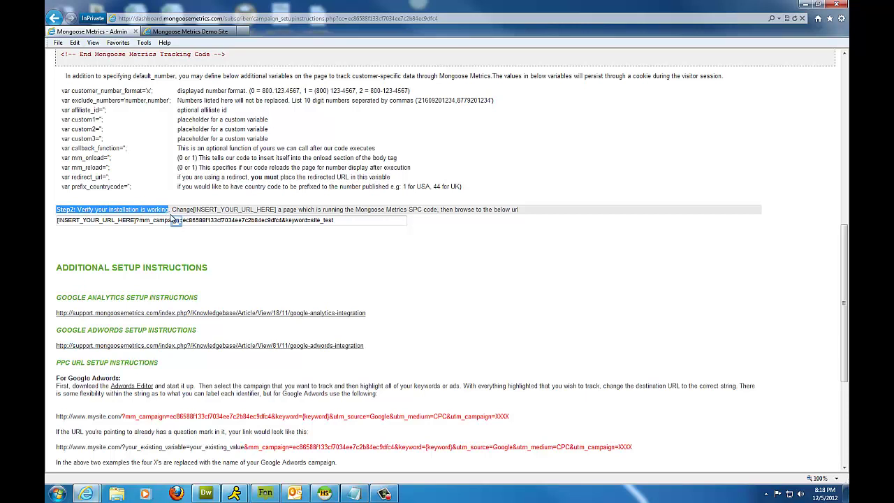
left_click_drag(348, 225, 139, 222)
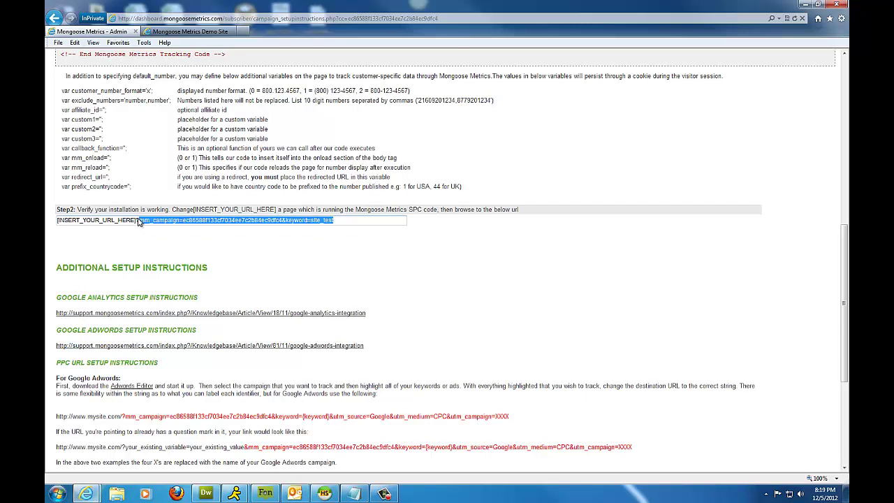
right_click(153, 221)
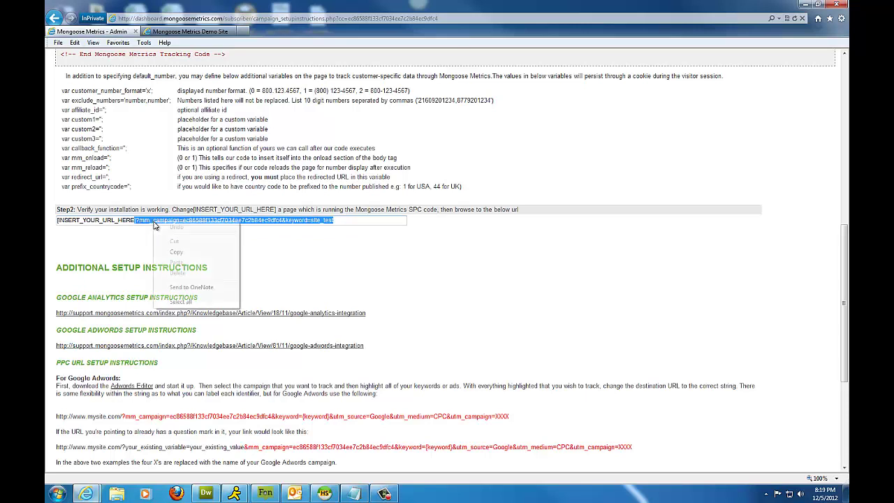
left_click(188, 255)
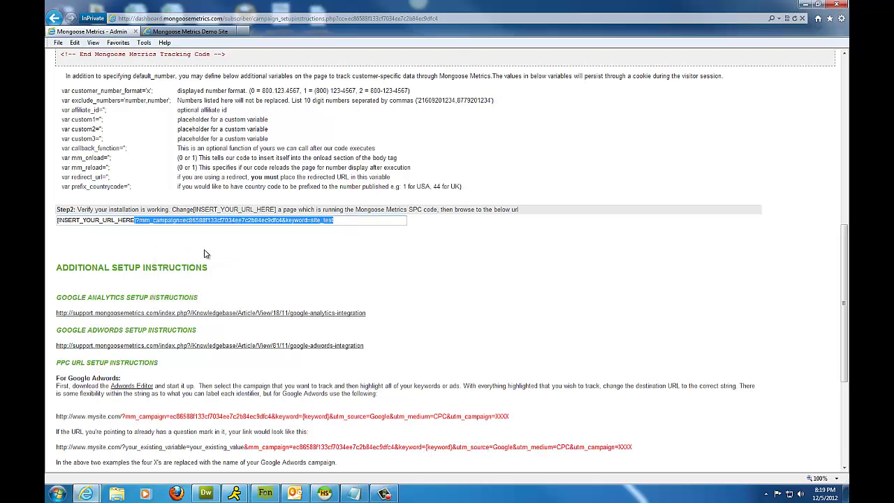
key("ctrl+Tab")
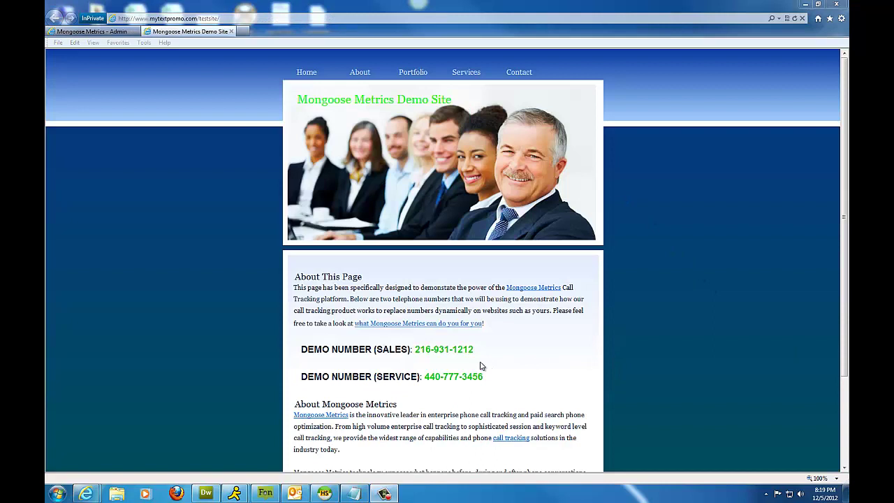
left_click_drag(415, 349, 475, 350)
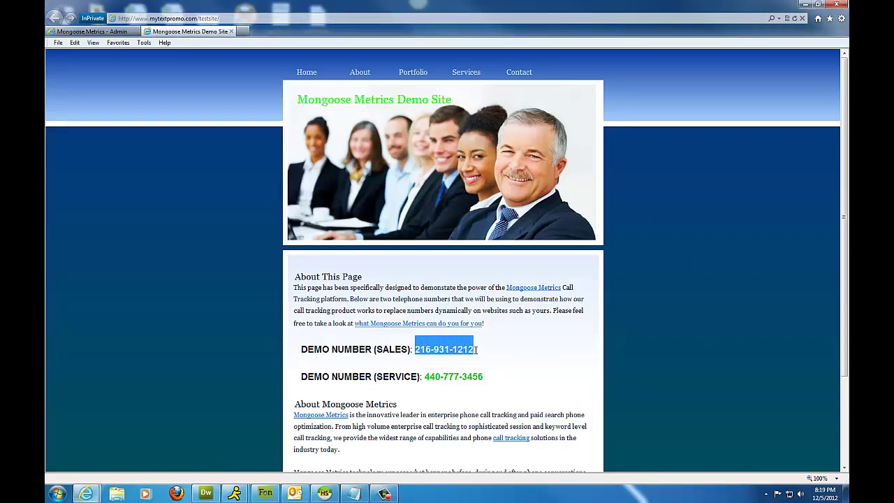
left_click(217, 19)
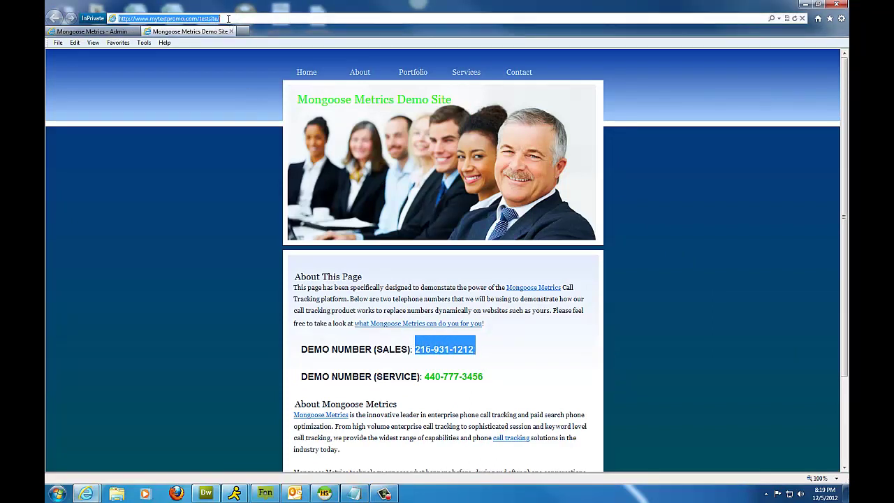
left_click(228, 19)
right_click(228, 19)
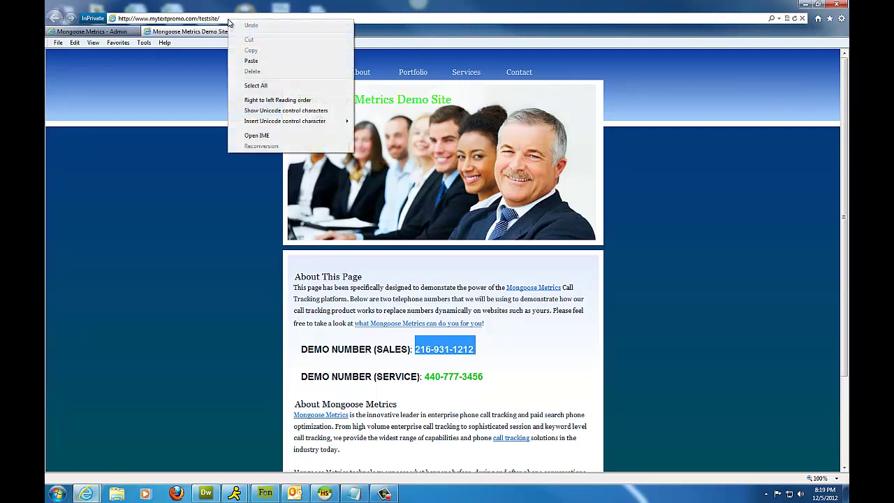
left_click(249, 61)
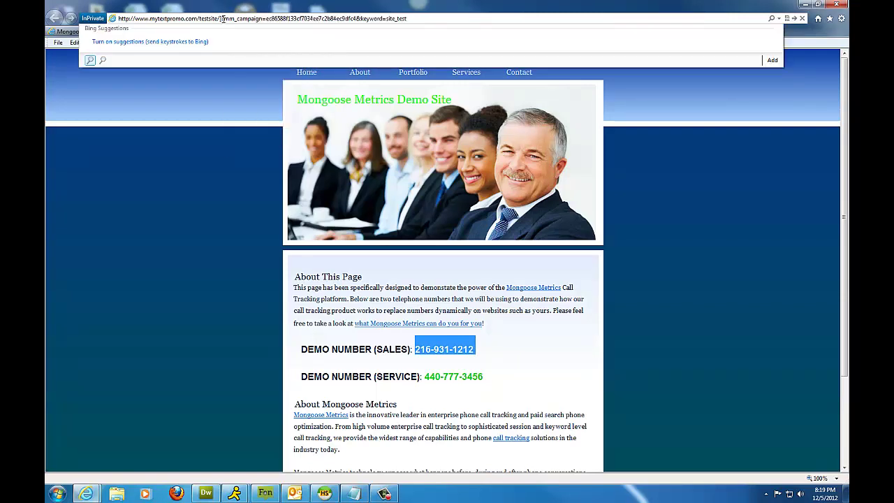
key("BackSpace")
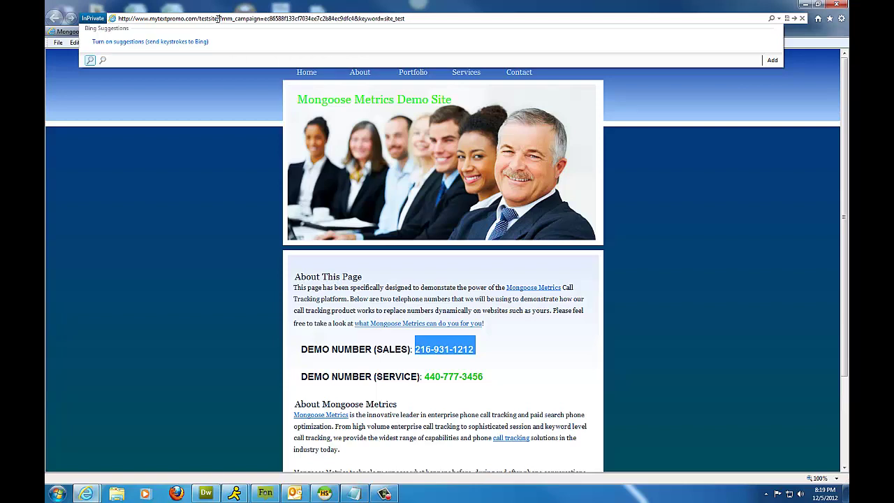
type("/")
left_click(793, 19)
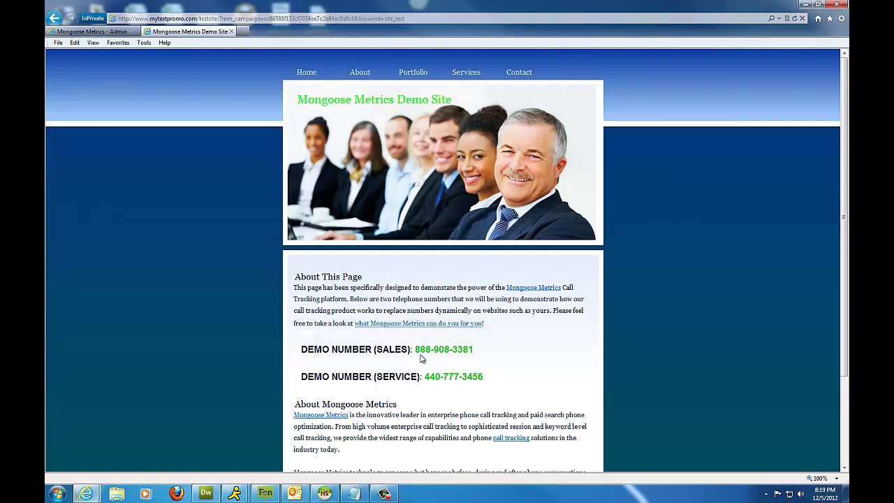
left_click_drag(478, 350, 414, 357)
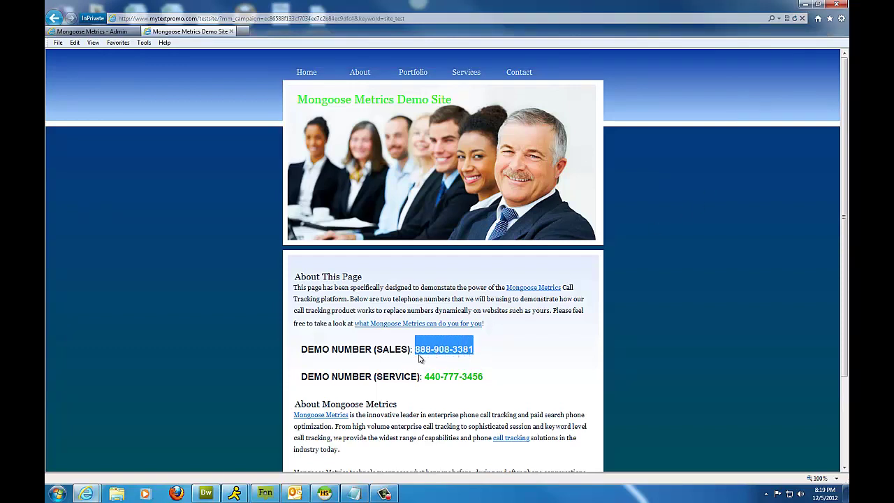
left_click(479, 361)
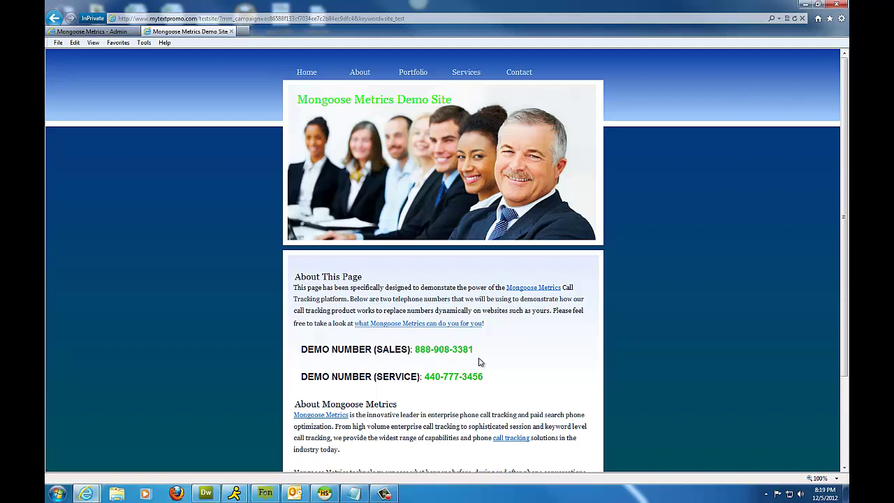